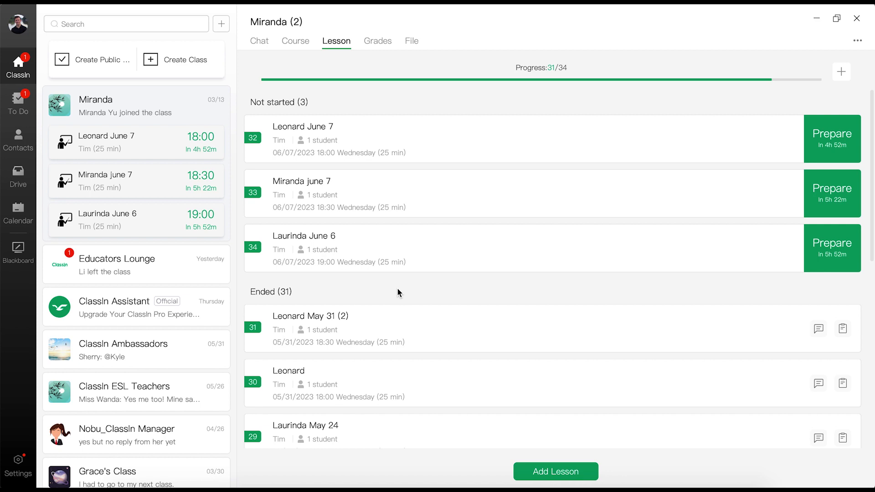
Start adding a friend and view the personal QR code for inviting contacts, closing it when done
{"action": "left_click", "coordinate": [222, 24]}
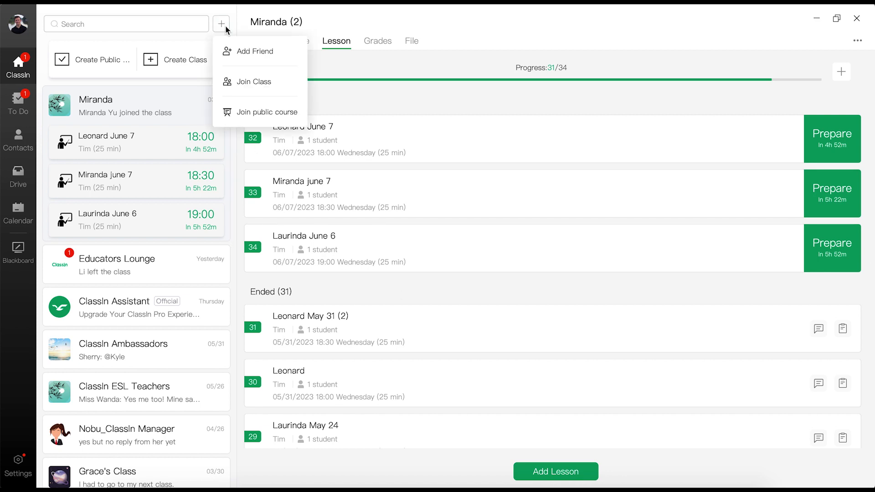
{"action": "left_click", "coordinate": [231, 53]}
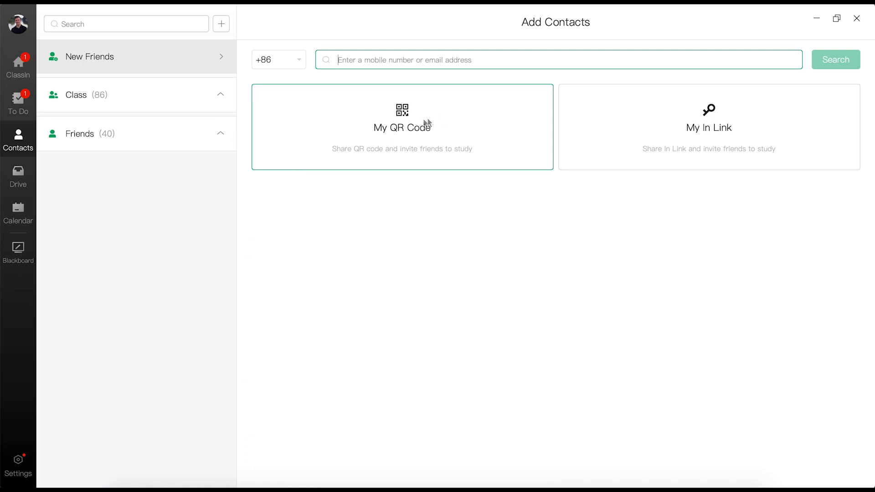
{"action": "left_click", "coordinate": [416, 123]}
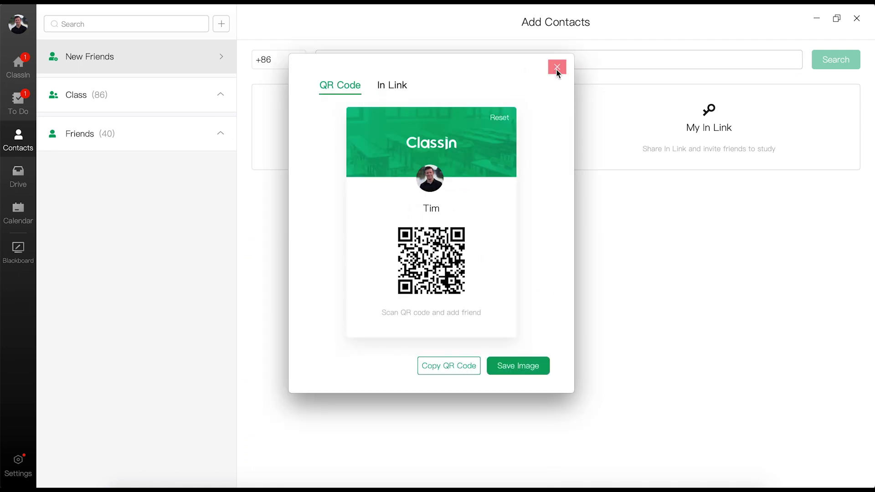
{"action": "left_click", "coordinate": [556, 67]}
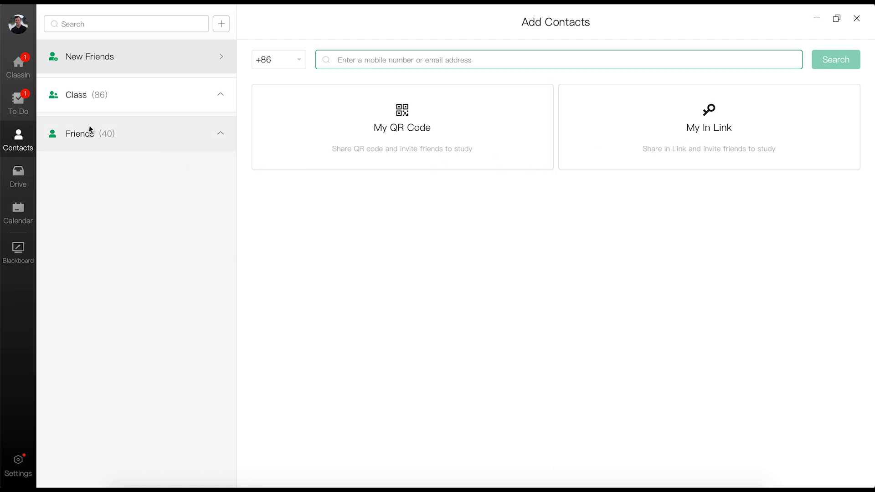
Return to the home view and create a new class named Demo Class
{"action": "left_click", "coordinate": [19, 66]}
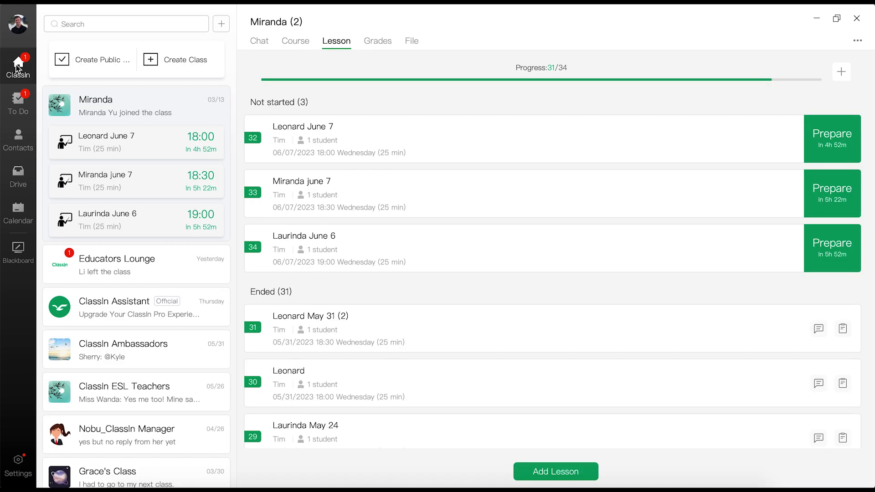
{"action": "left_click", "coordinate": [160, 63]}
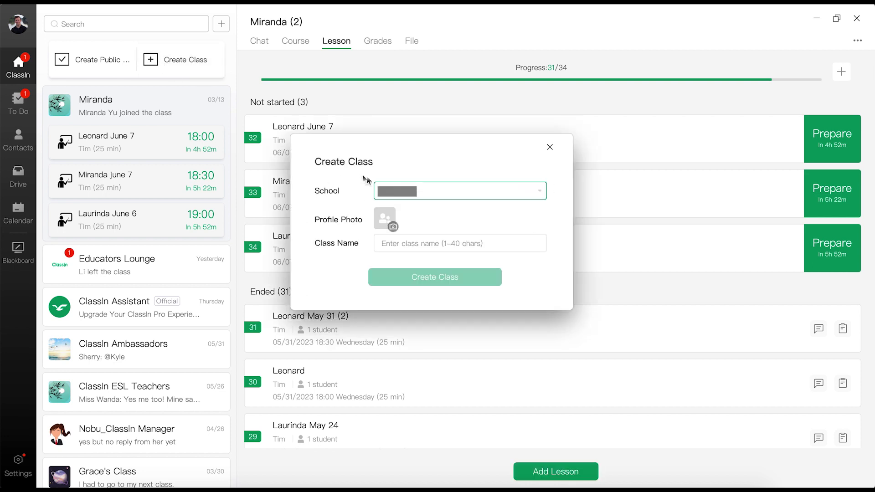
{"action": "left_click", "coordinate": [403, 243]}
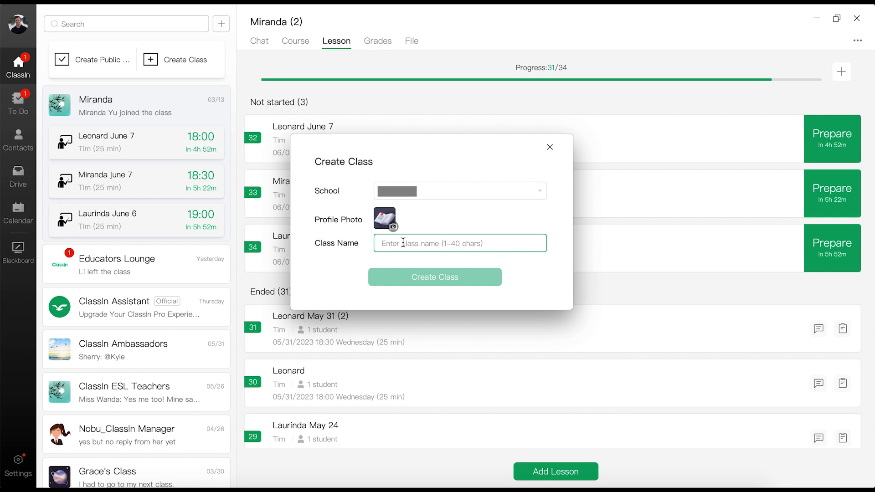
{"action": "type", "text": "Demo Class"}
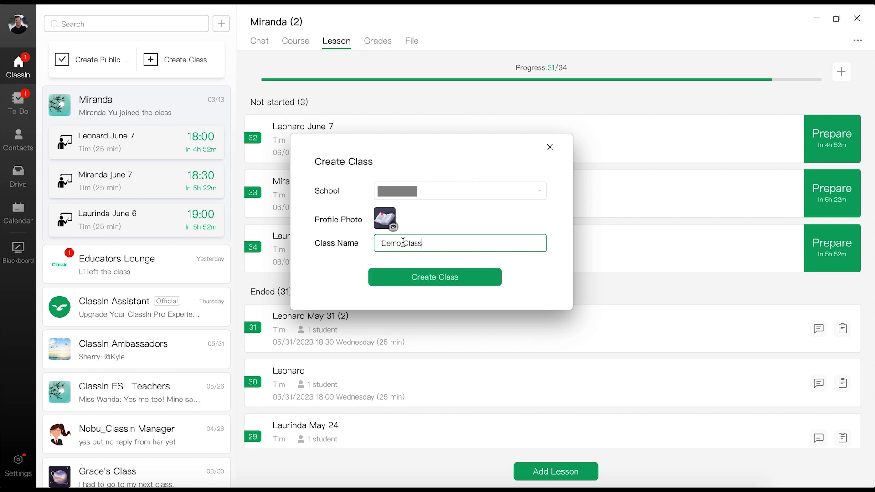
{"action": "left_click", "coordinate": [414, 279]}
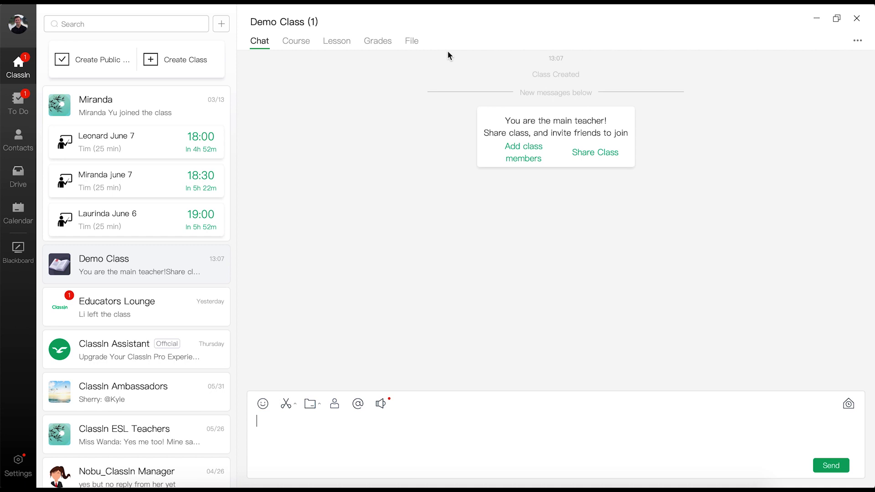
View the form for adding a lesson to Demo Class and close it without creating a lesson
{"action": "left_click", "coordinate": [337, 43]}
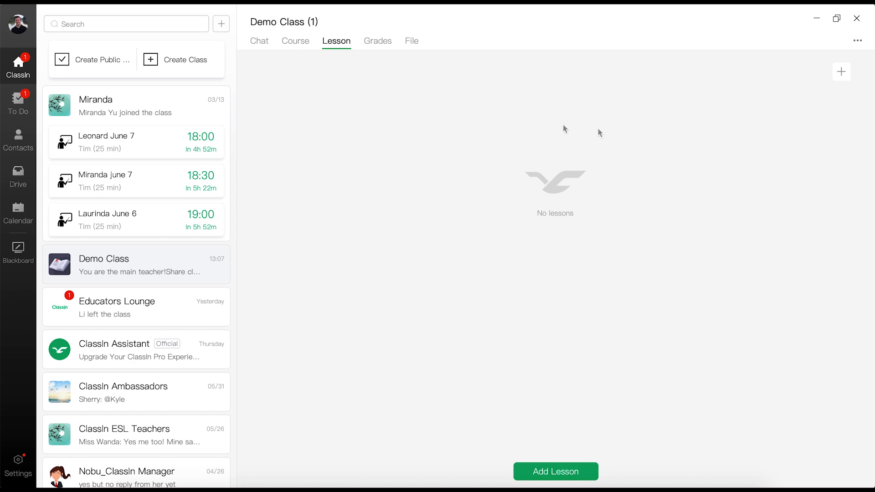
{"action": "left_click", "coordinate": [841, 72]}
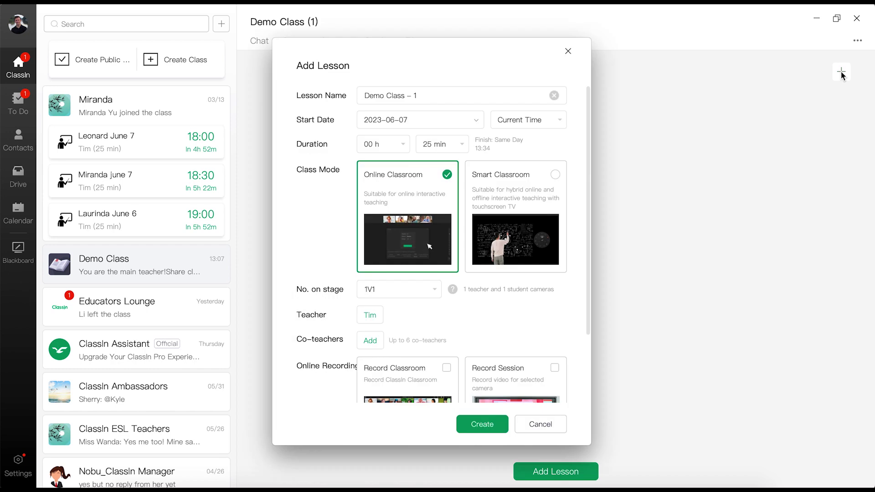
{"action": "left_click", "coordinate": [568, 54]}
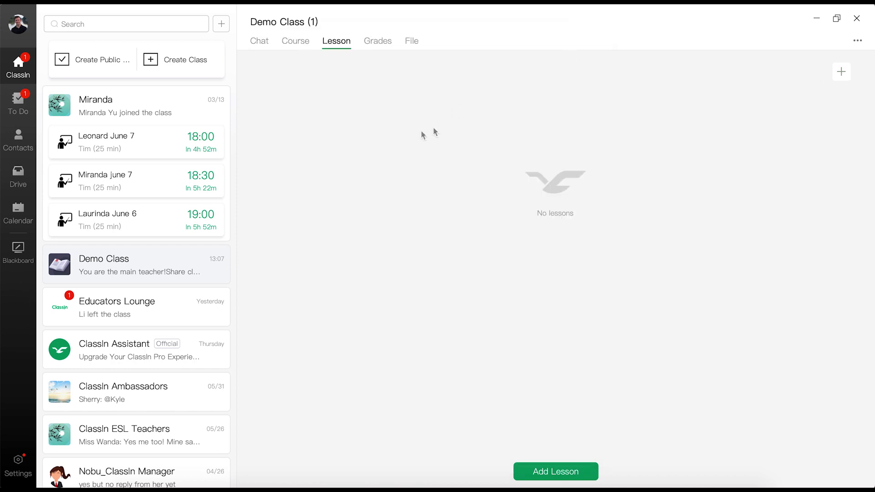
Browse the contacts available as members for Demo Class from its chat, and close the list without adding anyone
{"action": "left_click", "coordinate": [140, 268]}
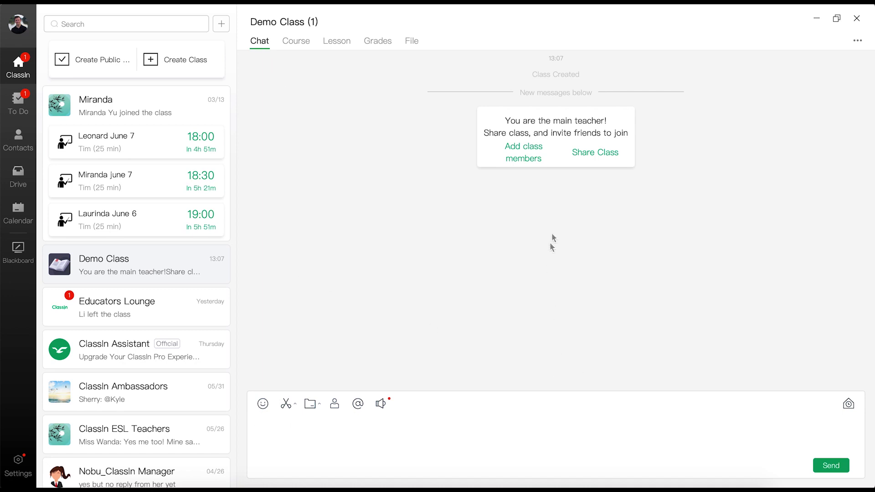
{"action": "left_click", "coordinate": [527, 156]}
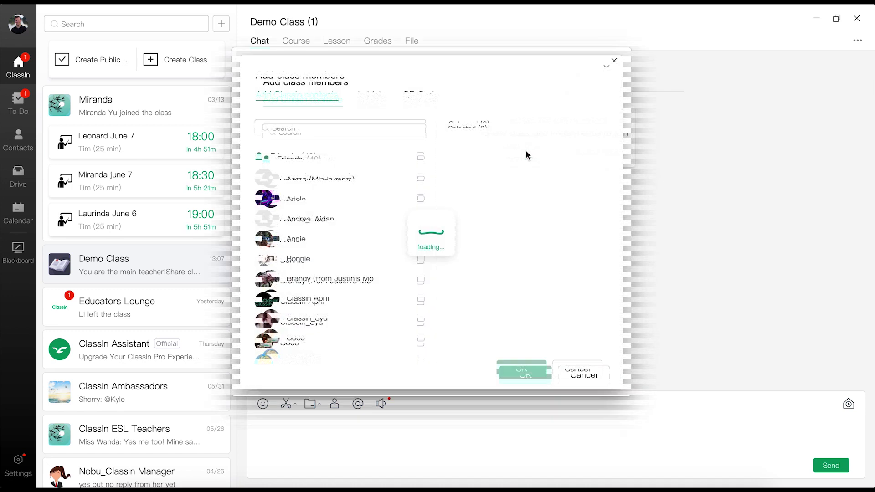
{"action": "scroll", "coordinate": [341, 310], "scroll_direction": "down", "scroll_amount": 2}
{"action": "scroll", "coordinate": [341, 314], "scroll_direction": "down", "scroll_amount": 2}
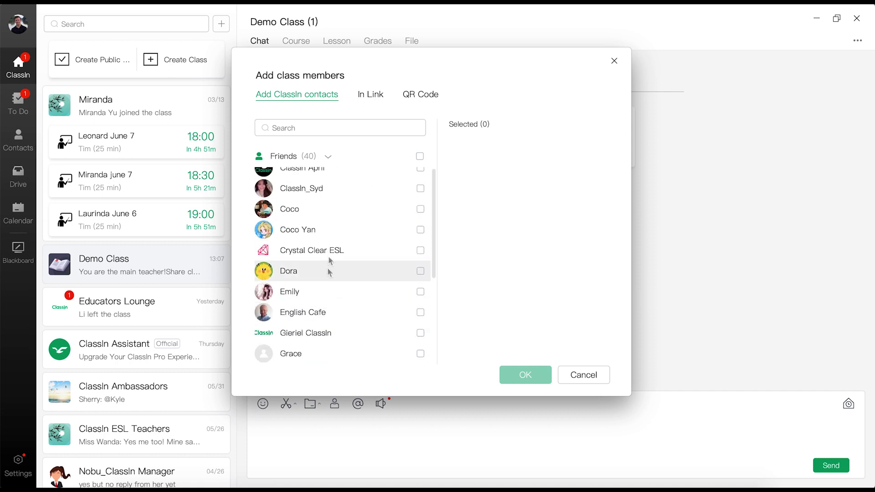
{"action": "scroll", "coordinate": [336, 195], "scroll_direction": "up", "scroll_amount": 5}
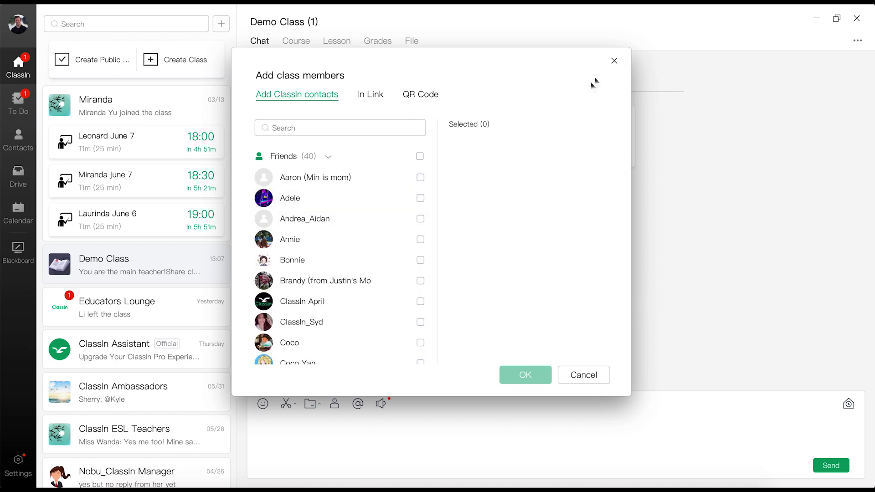
{"action": "left_click", "coordinate": [614, 60]}
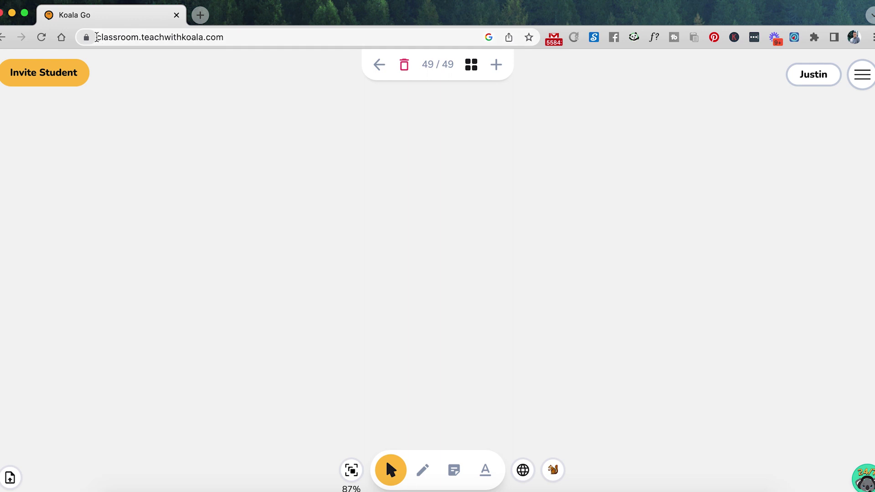
Switch to the Koala Go classroom, invite a student, and select the shareable room link
{"action": "left_click_drag", "start_coordinate": [97, 37], "coordinate": [218, 49]}
{"action": "left_click", "coordinate": [256, 41]}
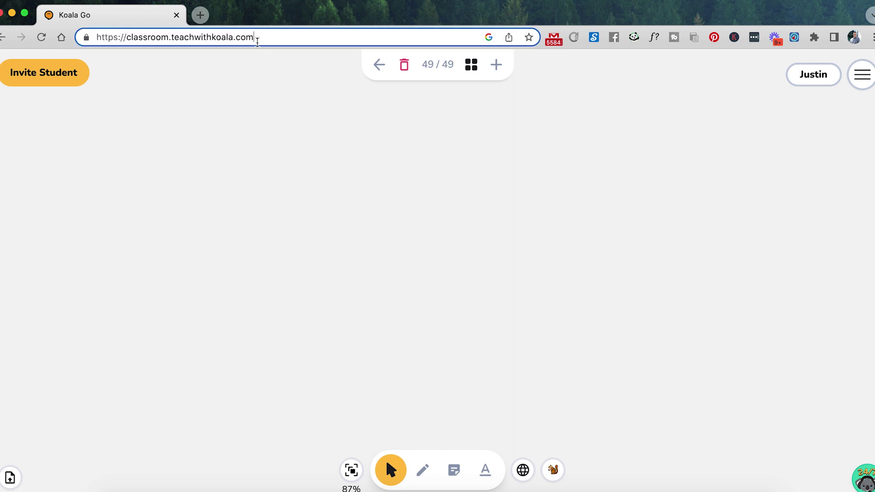
{"action": "left_click", "coordinate": [58, 77]}
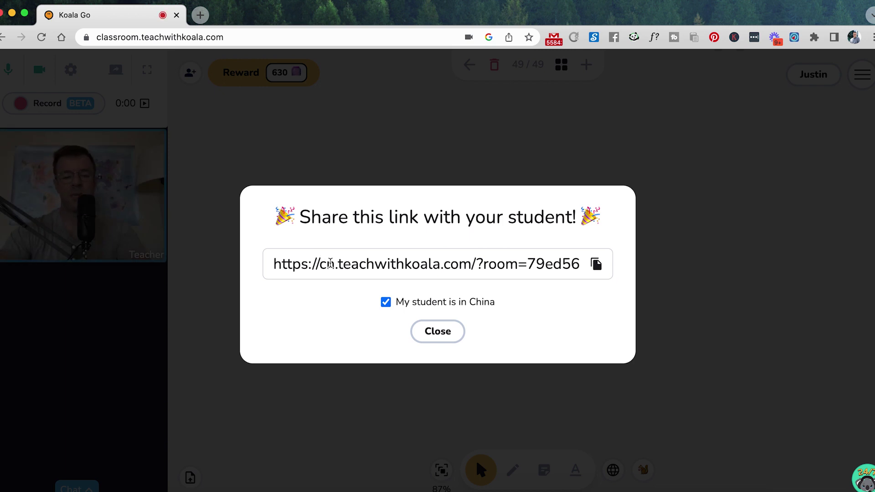
{"action": "triple_click", "coordinate": [328, 267]}
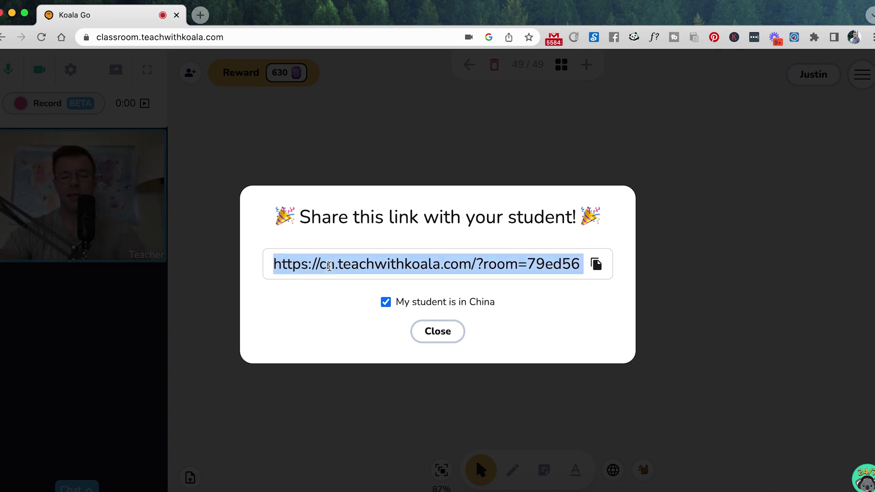
Compare the room links with the "My student is in China" option off and on, leaving it on, and close the invitation
{"action": "left_click", "coordinate": [385, 302]}
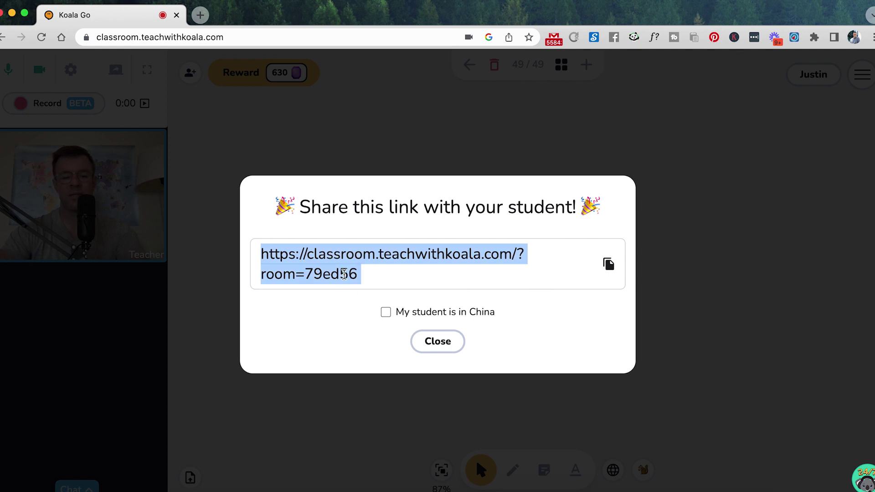
{"action": "left_click", "coordinate": [385, 312]}
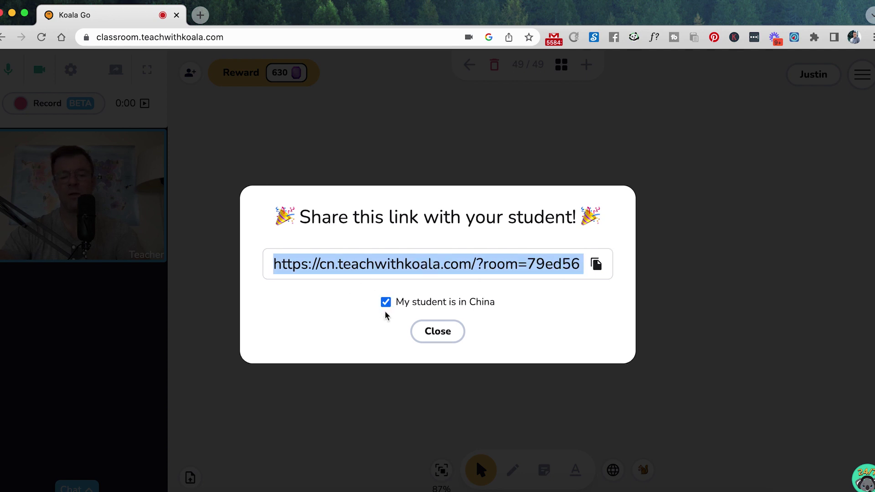
{"action": "double_click", "coordinate": [344, 262]}
{"action": "triple_click", "coordinate": [345, 262]}
{"action": "left_click", "coordinate": [425, 331]}
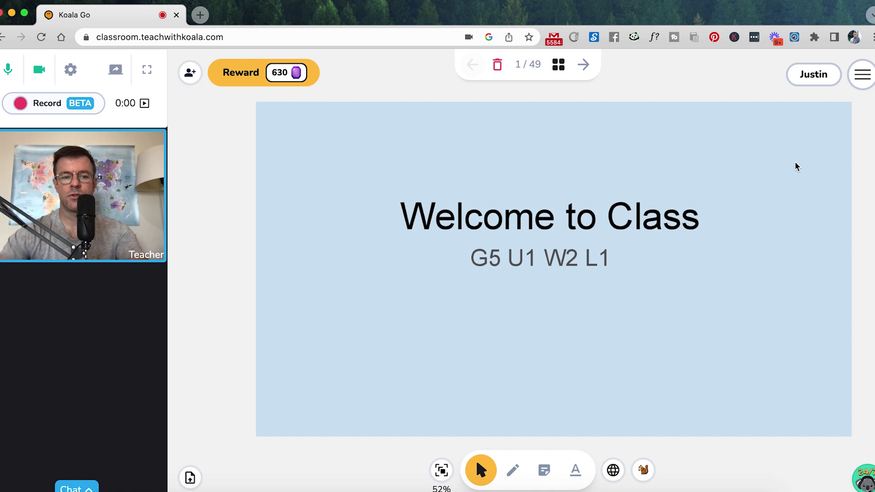
View the list of Koala Go activities, open the current activity, and bring up the list again
{"action": "left_click", "coordinate": [807, 79]}
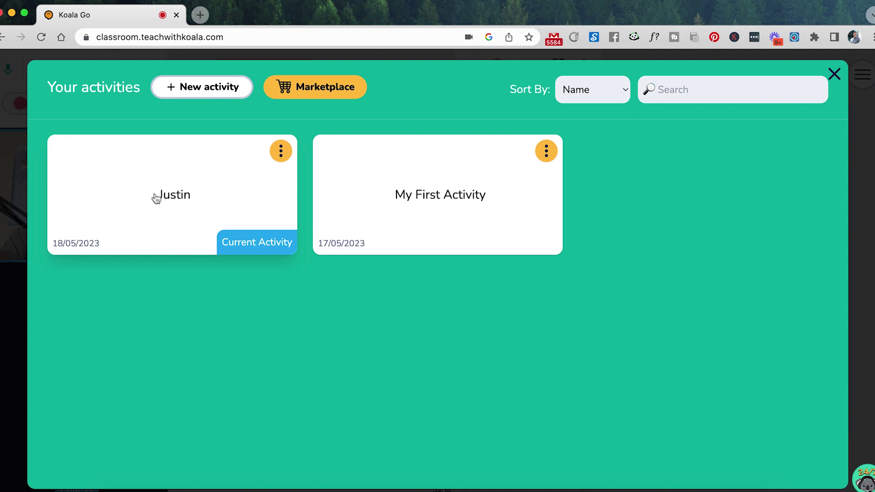
{"action": "left_click", "coordinate": [187, 200]}
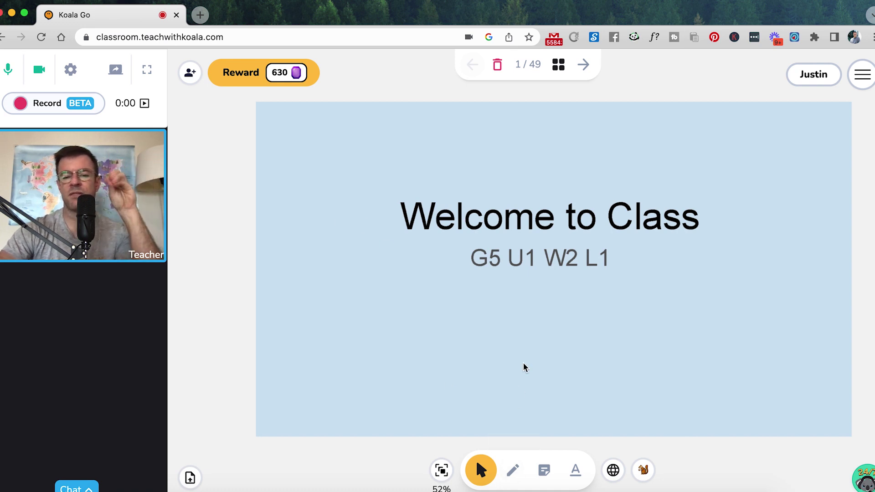
{"action": "left_click", "coordinate": [814, 74]}
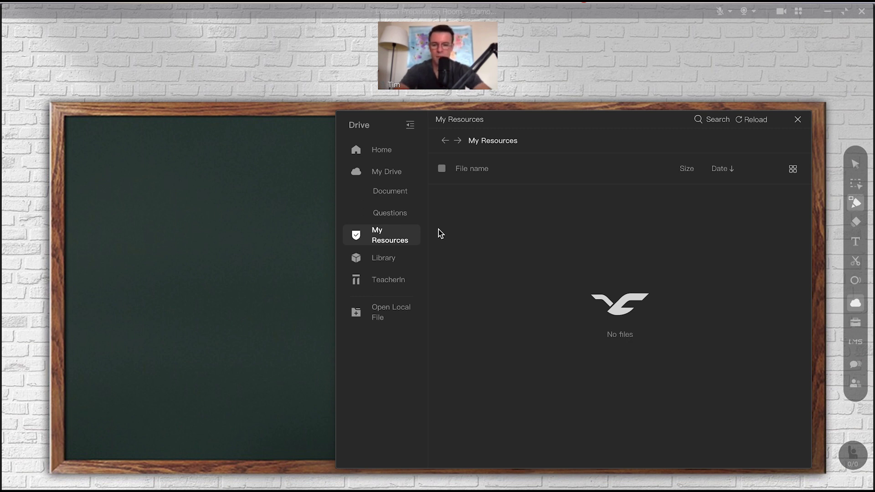
In the ClassIn classroom, open the McGraw-Hill Reading Wonders - Reading Writing Workshop G5 PDF from the drive's Grade 5 folder and enlarge it
{"action": "left_click", "coordinate": [386, 195]}
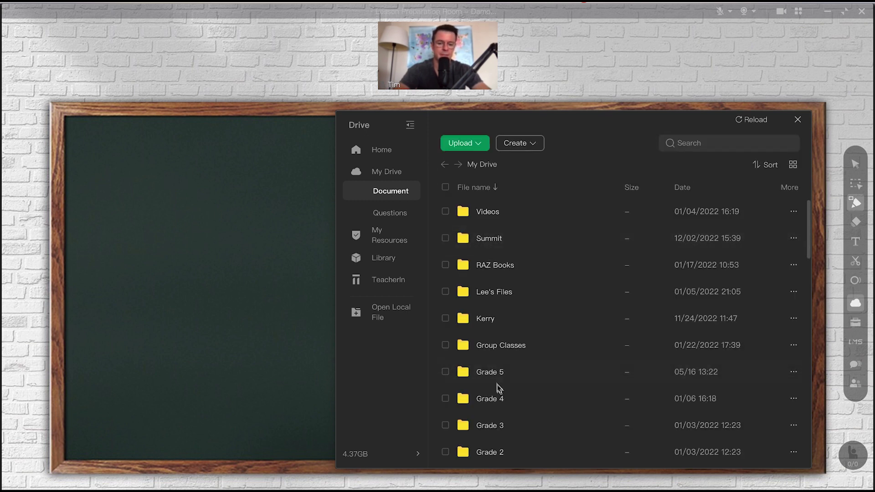
{"action": "left_click", "coordinate": [488, 376]}
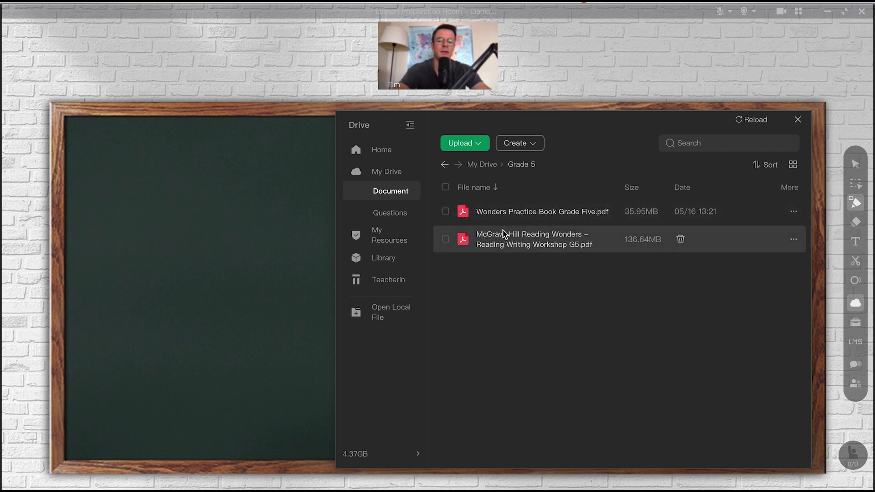
{"action": "left_click", "coordinate": [510, 242]}
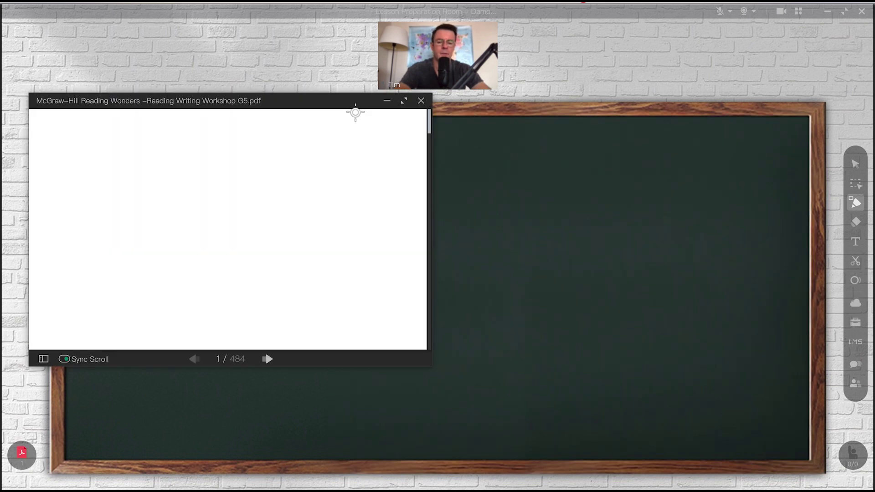
{"action": "double_click", "coordinate": [372, 107]}
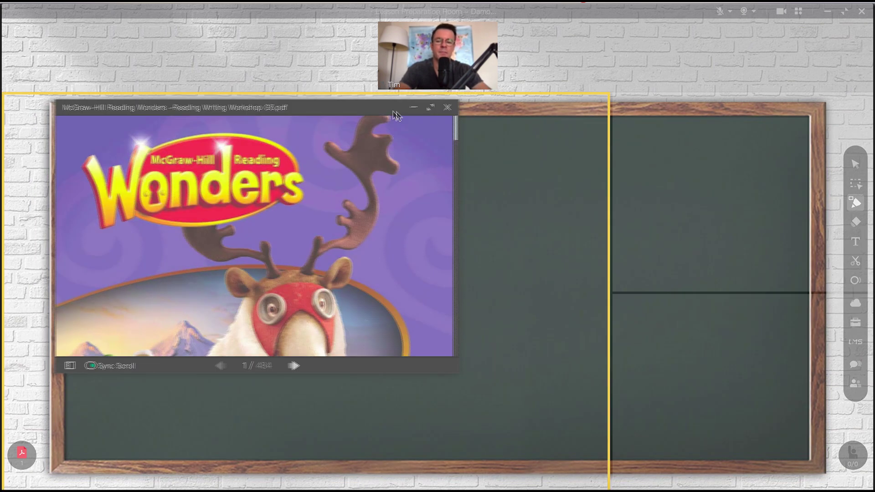
{"action": "scroll", "coordinate": [393, 304], "scroll_direction": "down", "scroll_amount": 2}
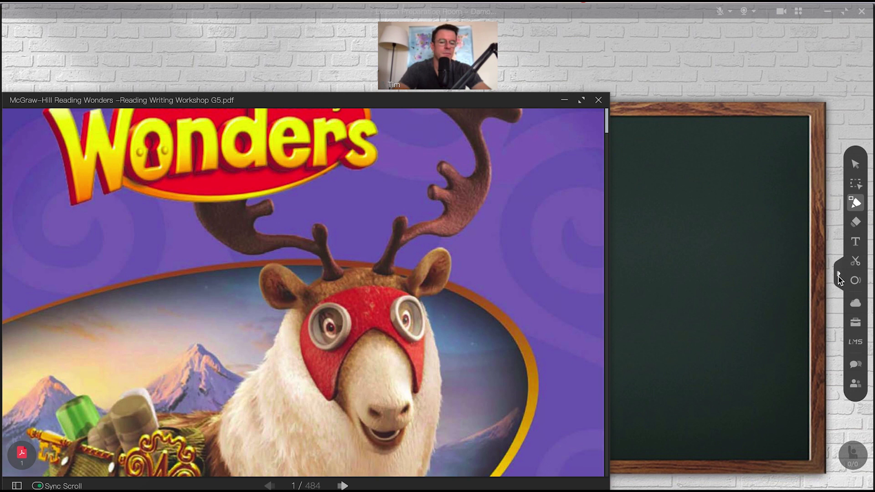
Draw a red rectangle across the antlers on the PDF cover, and add a freehand pen stroke over the cover
{"action": "left_click", "coordinate": [855, 202]}
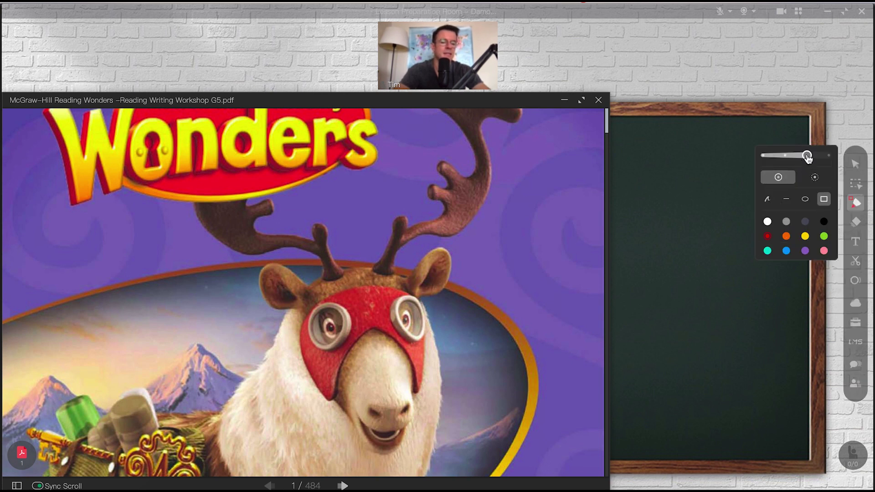
{"action": "mouse_move", "coordinate": [260, 234]}
{"action": "left_mouse_down"}
{"action": "mouse_move", "coordinate": [360, 271]}
{"action": "mouse_move", "coordinate": [401, 251]}
{"action": "left_mouse_up"}
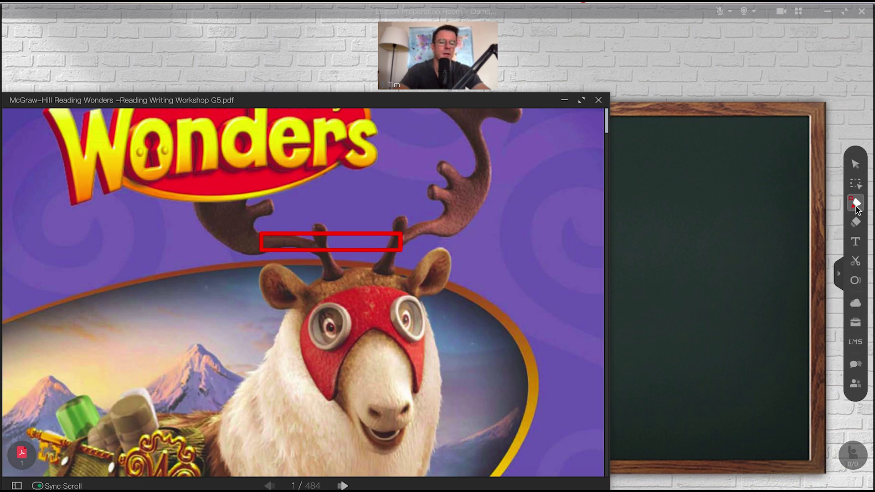
{"action": "left_click", "coordinate": [855, 203]}
{"action": "left_click", "coordinate": [767, 199]}
{"action": "mouse_move", "coordinate": [356, 176]}
{"action": "left_mouse_down"}
{"action": "mouse_move", "coordinate": [440, 235]}
{"action": "mouse_move", "coordinate": [502, 318]}
{"action": "left_mouse_up"}
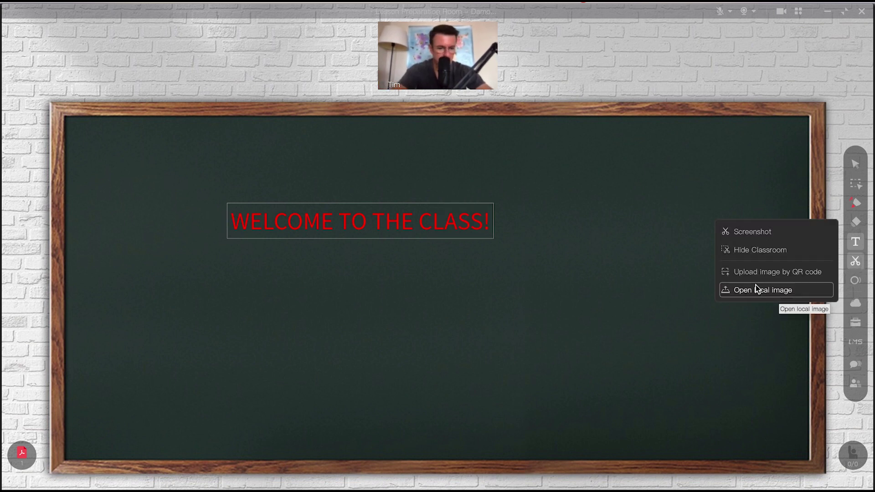
Expand the full set of classroom tools, launch the Browser tool, and load the Dashboard favorite from esl-curriculum.com
{"action": "left_click", "coordinate": [855, 322]}
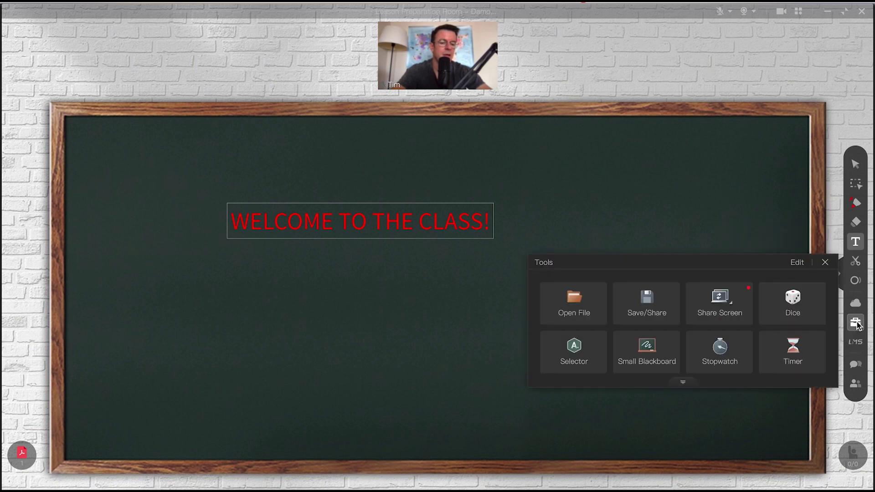
{"action": "left_click", "coordinate": [683, 382]}
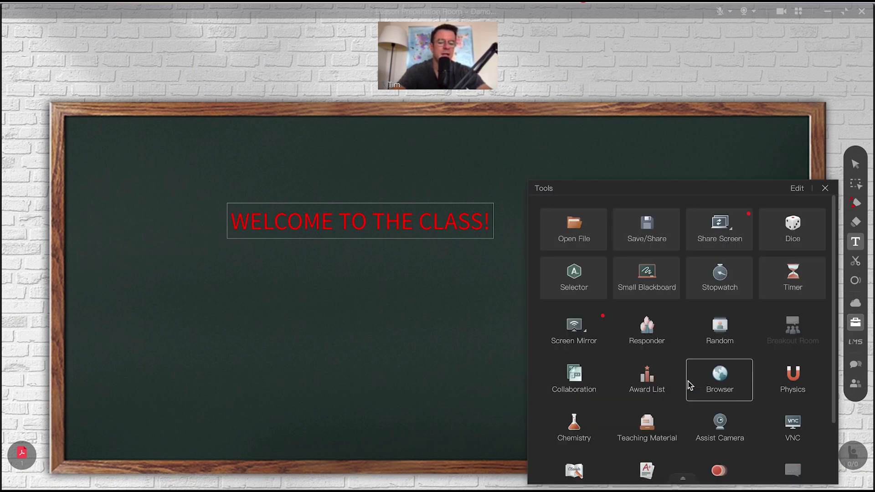
{"action": "scroll", "coordinate": [693, 423], "scroll_direction": "down", "scroll_amount": 1}
{"action": "scroll", "coordinate": [687, 416], "scroll_direction": "up", "scroll_amount": 1}
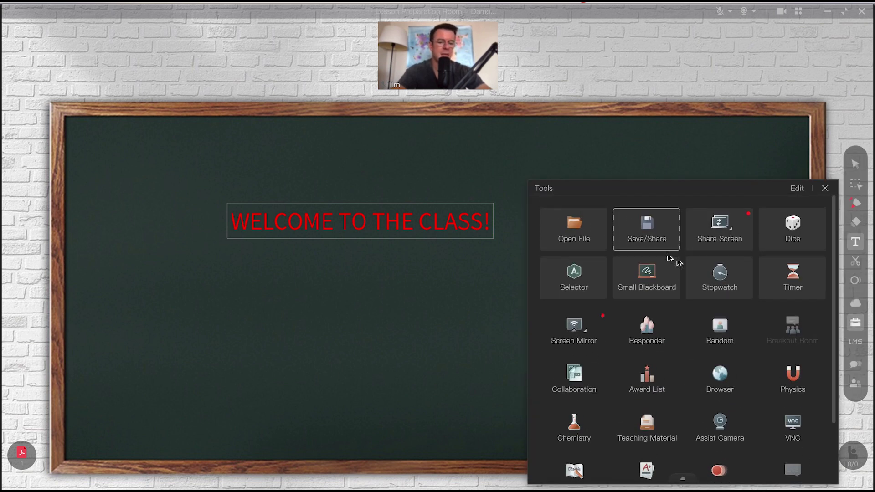
{"action": "left_click", "coordinate": [718, 383]}
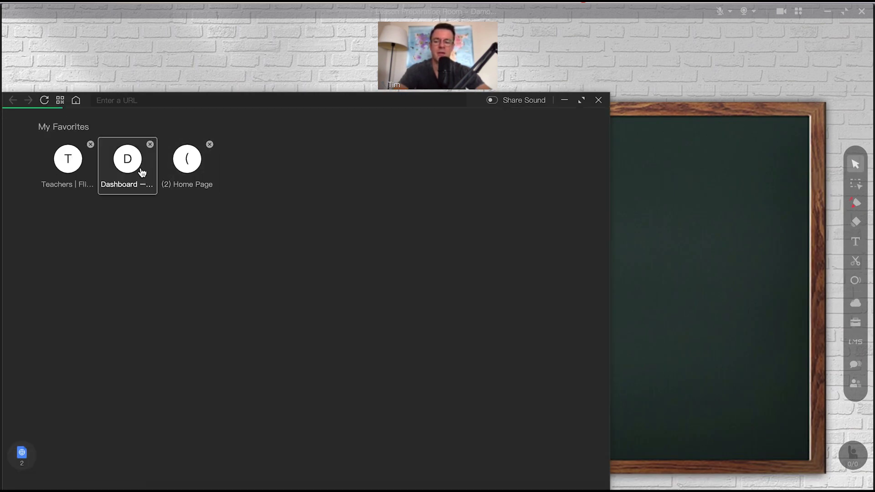
{"action": "left_click", "coordinate": [143, 172]}
Add a 05:00 timer, place it on the blackboard beside the browser window, and start the countdown
{"action": "left_click", "coordinate": [855, 322]}
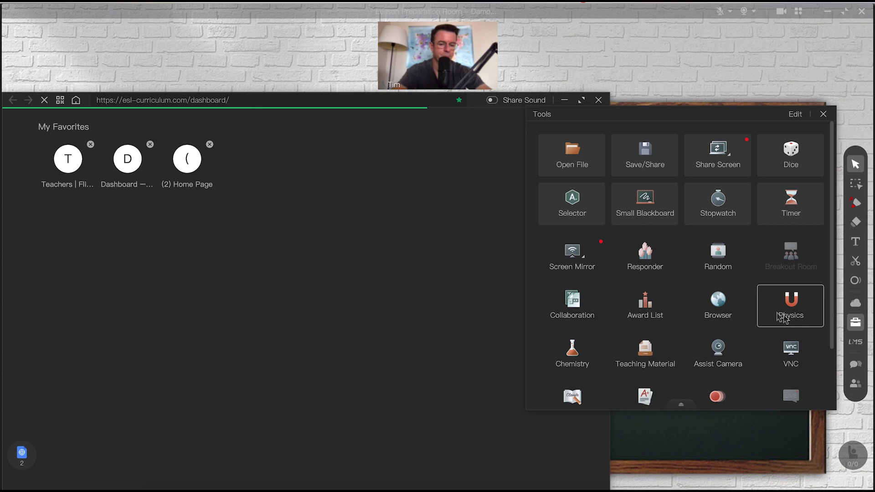
{"action": "left_click", "coordinate": [791, 204]}
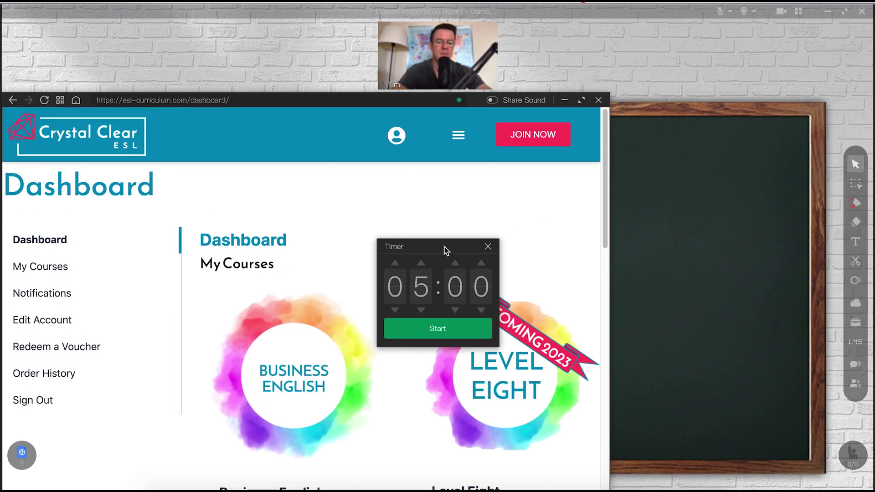
{"action": "left_click_drag", "start_coordinate": [445, 250], "coordinate": [725, 210]}
{"action": "left_click", "coordinate": [723, 288]}
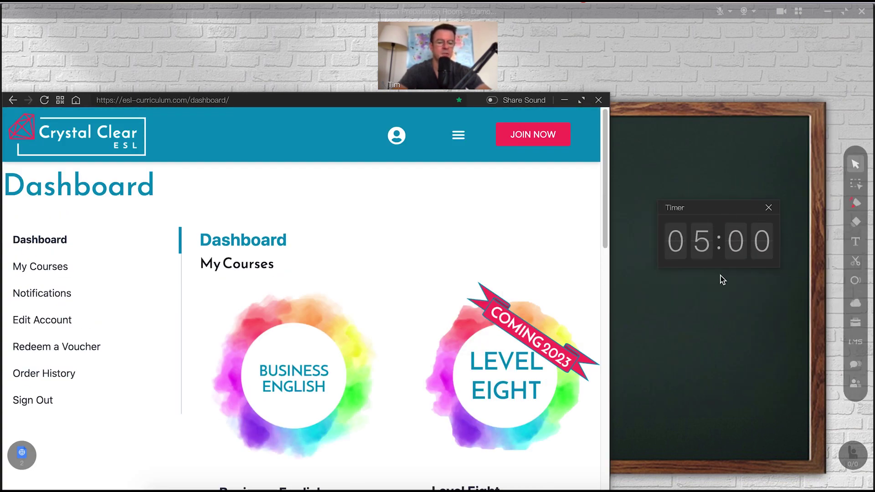
Add the dice and place it on the blackboard below the running timer
{"action": "left_click", "coordinate": [855, 322]}
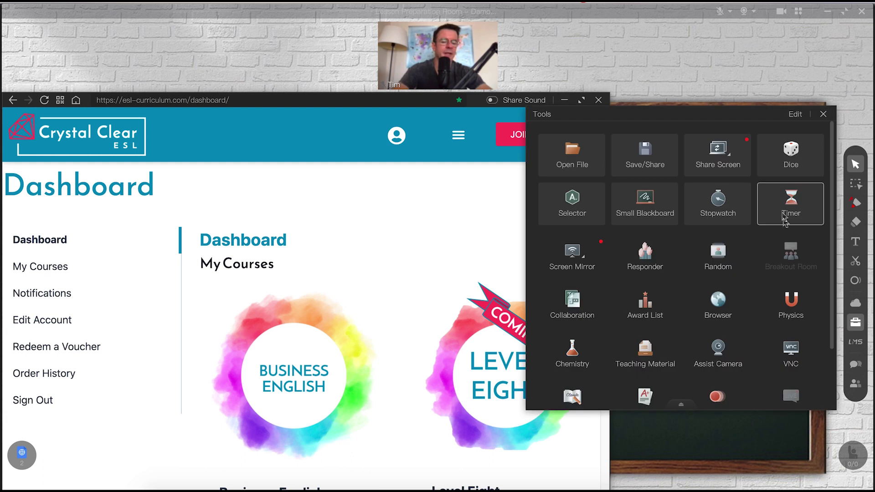
{"action": "left_click", "coordinate": [779, 157]}
{"action": "left_click_drag", "start_coordinate": [451, 249], "coordinate": [756, 314]}
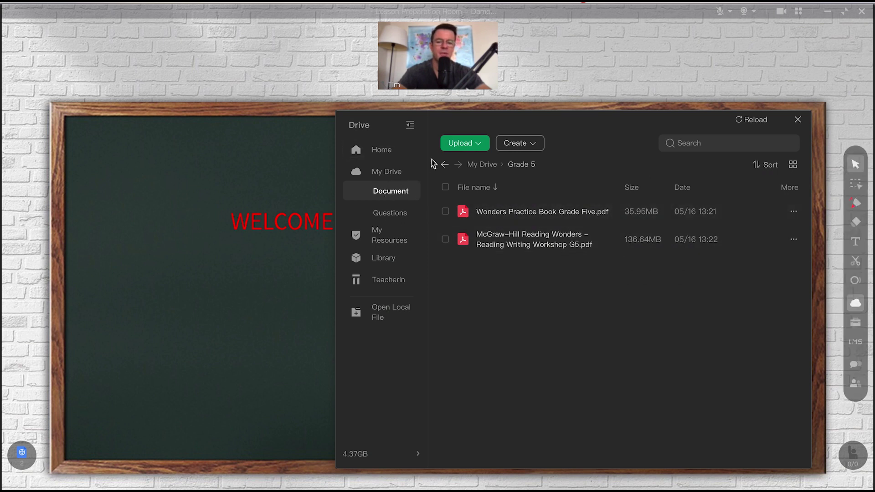
Load pokemon.edb from the EDB FILES folder in My Drive, replacing the current blackboard content
{"action": "left_click", "coordinate": [446, 165]}
{"action": "scroll", "coordinate": [508, 256], "scroll_direction": "down", "scroll_amount": 5}
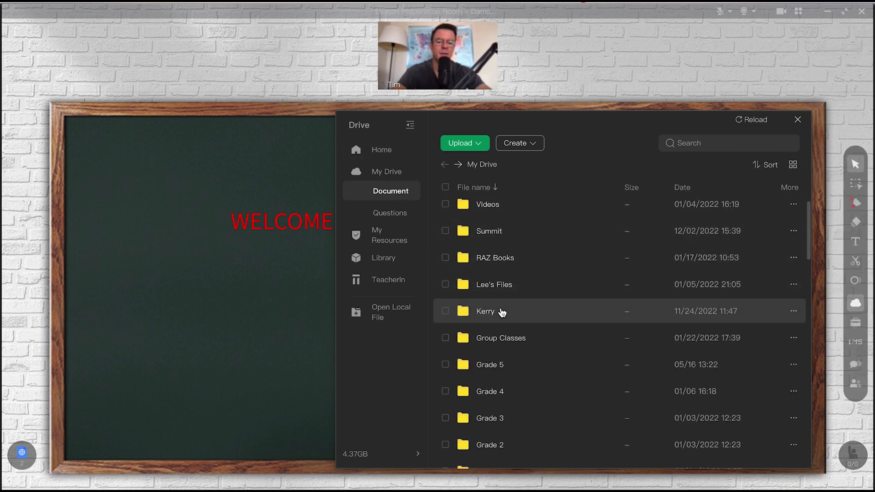
{"action": "scroll", "coordinate": [499, 309], "scroll_direction": "up", "scroll_amount": 2}
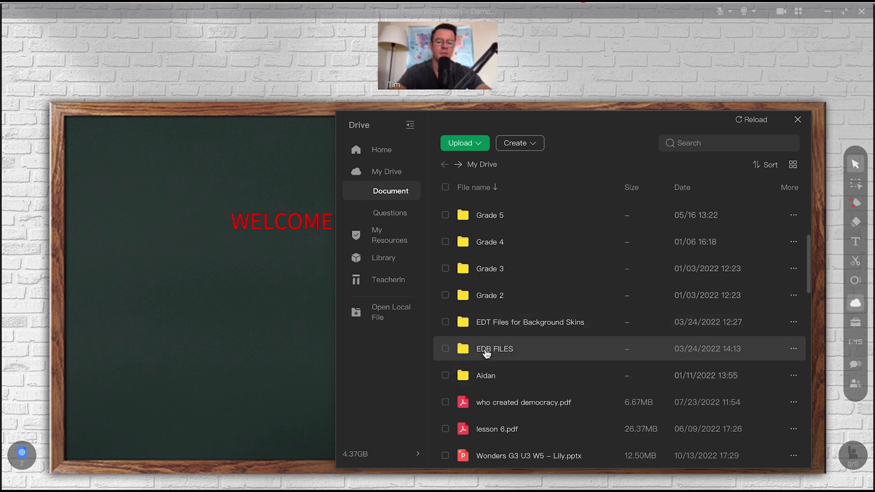
{"action": "left_click", "coordinate": [485, 350]}
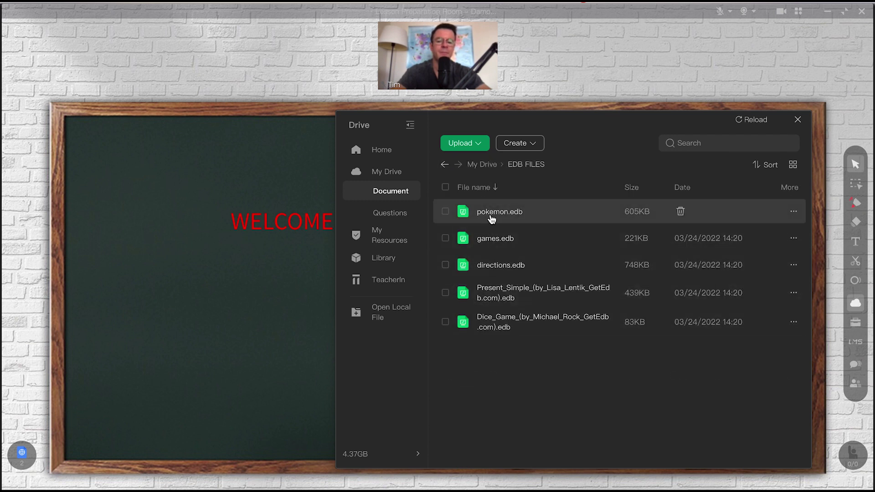
{"action": "left_click", "coordinate": [492, 212]}
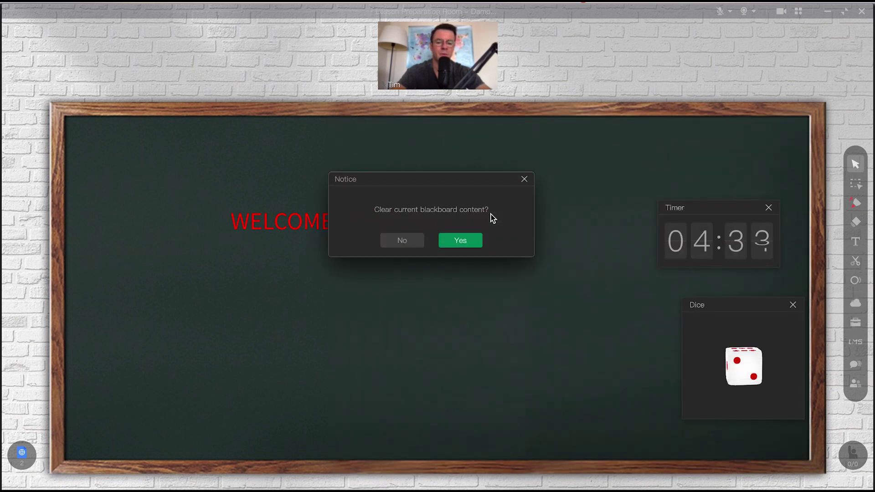
{"action": "left_click", "coordinate": [464, 242]}
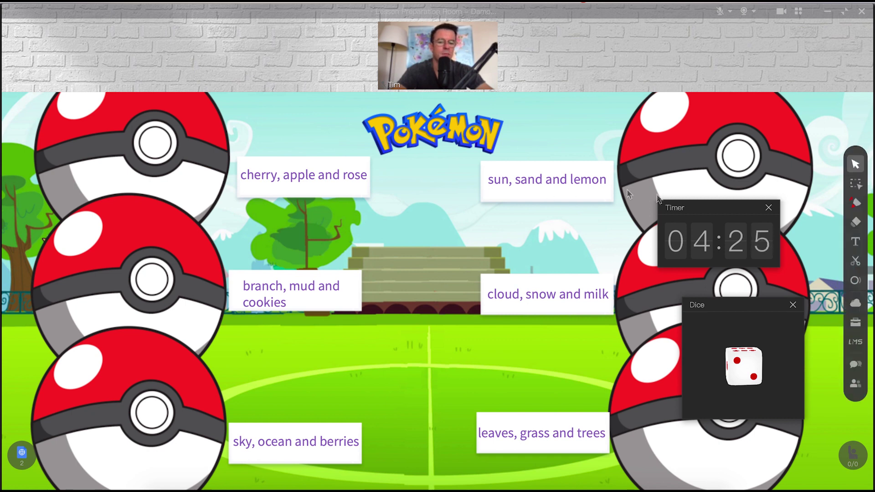
Nudge four of the Pokémon board's word clues within their white boxes, and shift the "leaves, grass and trees" box slightly
{"action": "left_click", "coordinate": [855, 183]}
{"action": "left_click_drag", "start_coordinate": [603, 174], "coordinate": [591, 203]}
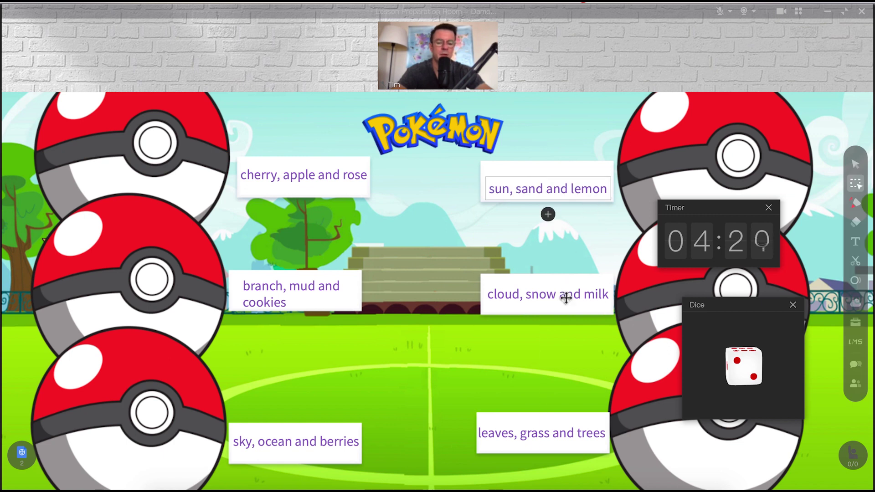
{"action": "mouse_move", "coordinate": [565, 298]}
{"action": "left_mouse_down"}
{"action": "mouse_move", "coordinate": [507, 233]}
{"action": "mouse_move", "coordinate": [543, 303]}
{"action": "mouse_move", "coordinate": [564, 302]}
{"action": "mouse_move", "coordinate": [560, 294]}
{"action": "left_mouse_up"}
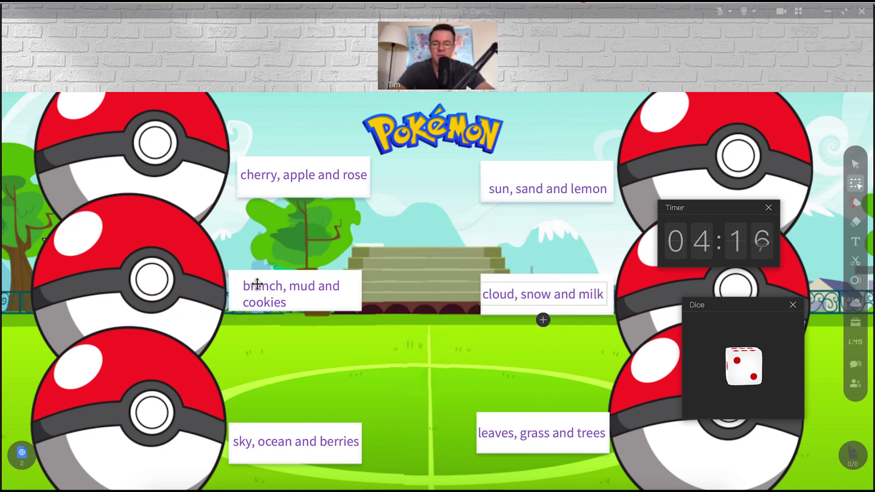
{"action": "mouse_move", "coordinate": [254, 285]}
{"action": "left_mouse_down"}
{"action": "mouse_move", "coordinate": [281, 279]}
{"action": "mouse_move", "coordinate": [256, 284]}
{"action": "left_mouse_up"}
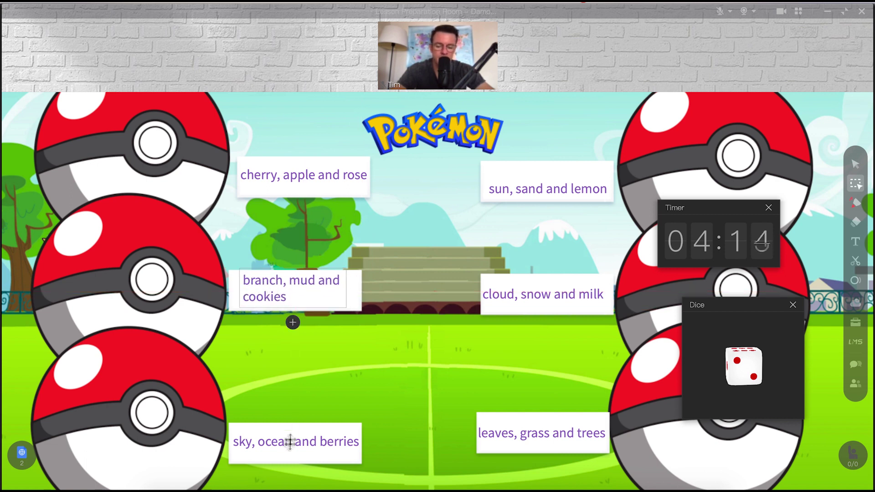
{"action": "left_click_drag", "start_coordinate": [290, 449], "coordinate": [291, 449]}
{"action": "mouse_move", "coordinate": [526, 447]}
{"action": "left_mouse_down"}
{"action": "mouse_move", "coordinate": [523, 408]}
{"action": "mouse_move", "coordinate": [531, 447]}
{"action": "left_mouse_up"}
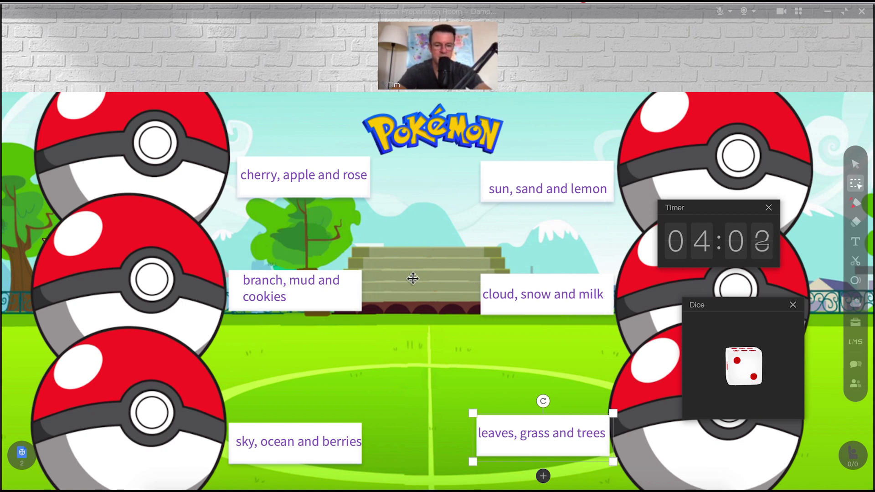
Draw a red freehand brace-shaped stroke in the middle of the Pokémon board, and close the timer
{"action": "left_click", "coordinate": [856, 202]}
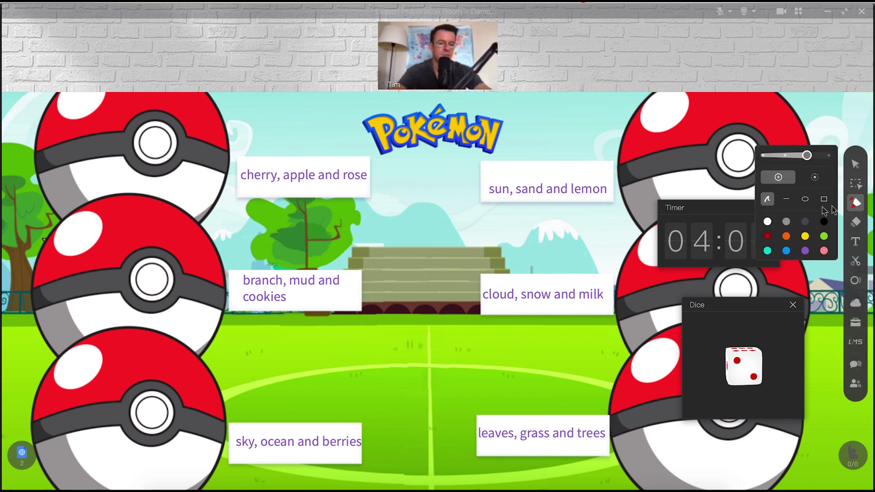
{"action": "mouse_move", "coordinate": [441, 211]}
{"action": "left_mouse_down"}
{"action": "mouse_move", "coordinate": [403, 274]}
{"action": "mouse_move", "coordinate": [408, 322]}
{"action": "left_mouse_up"}
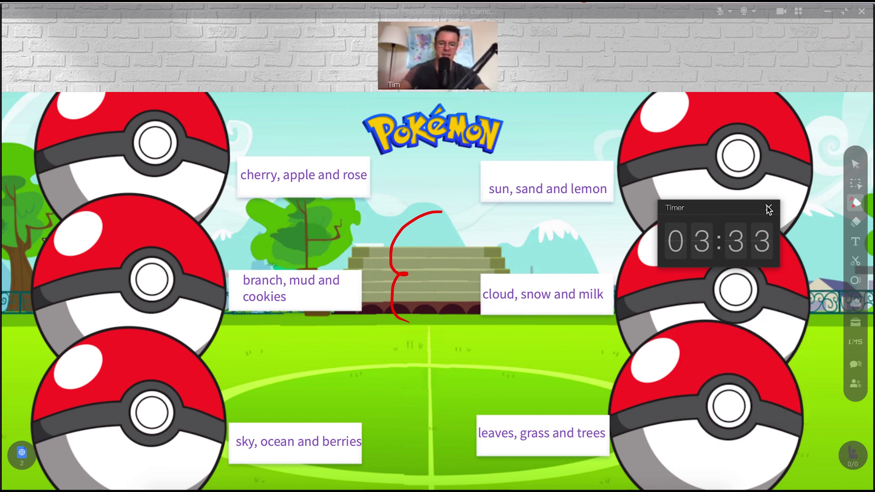
{"action": "left_click", "coordinate": [768, 209]}
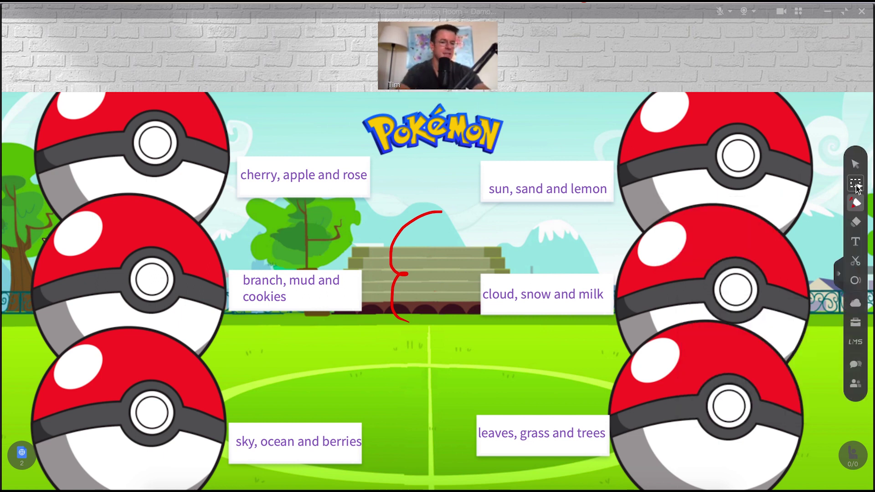
Draw a red freehand stroke on the blank blackboard below the Pokémon scene, delete it, and return to the first page
{"action": "scroll", "coordinate": [681, 273], "scroll_direction": "down", "scroll_amount": 10}
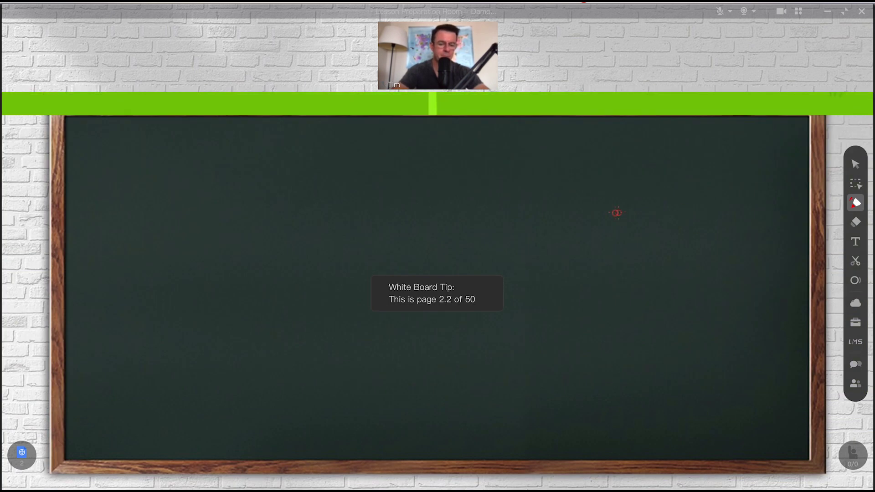
{"action": "left_click_drag", "start_coordinate": [615, 180], "coordinate": [649, 313]}
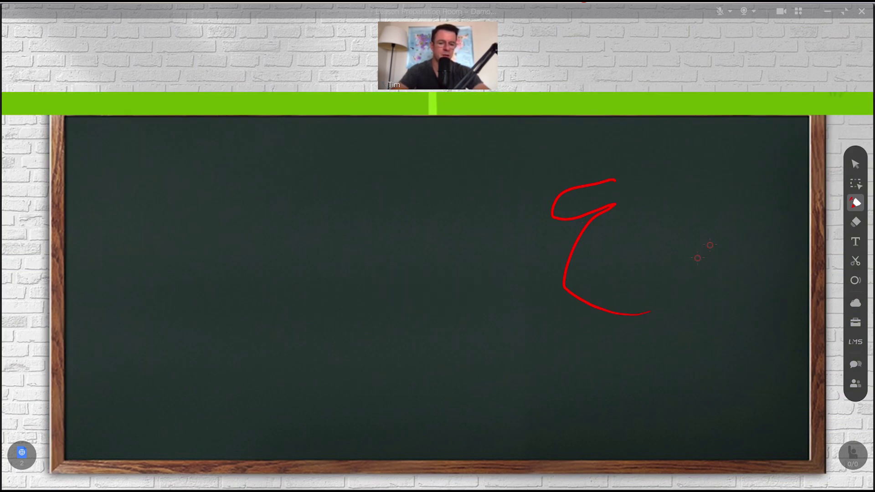
{"action": "left_click", "coordinate": [855, 183]}
{"action": "left_click_drag", "start_coordinate": [504, 163], "coordinate": [800, 424]}
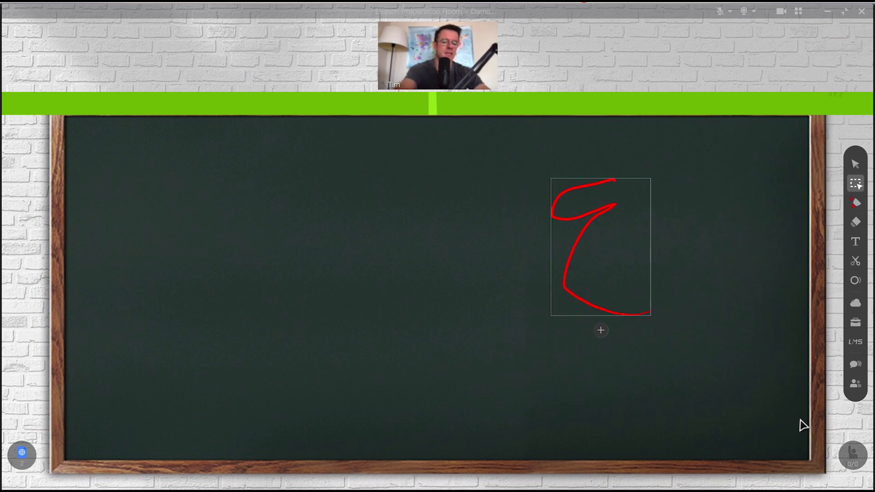
{"action": "key", "text": "Delete"}
{"action": "scroll", "coordinate": [549, 253], "scroll_direction": "up", "scroll_amount": 5}
{"action": "scroll", "coordinate": [548, 253], "scroll_direction": "up", "scroll_amount": 5}
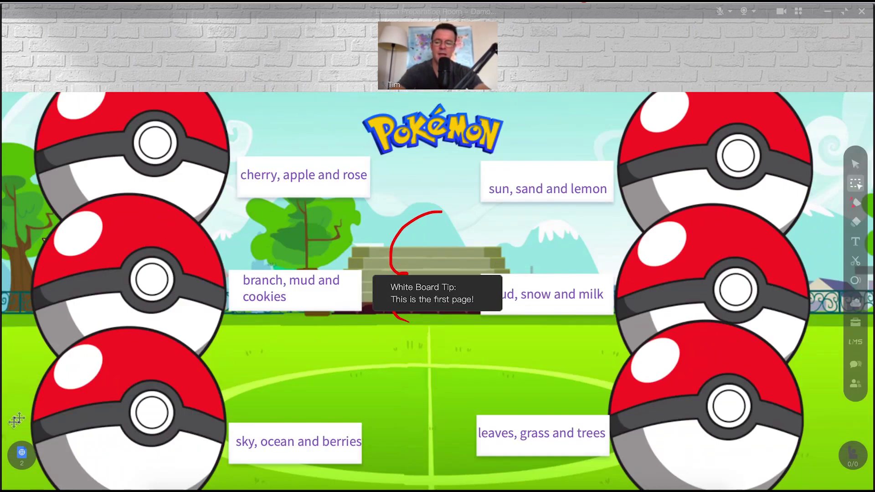
Restore the minimized McGraw-Hill Reading Wonders - Reading Writing Workshop G5 PDF and look through it to page 3
{"action": "left_click", "coordinate": [21, 453]}
{"action": "left_click", "coordinate": [76, 411]}
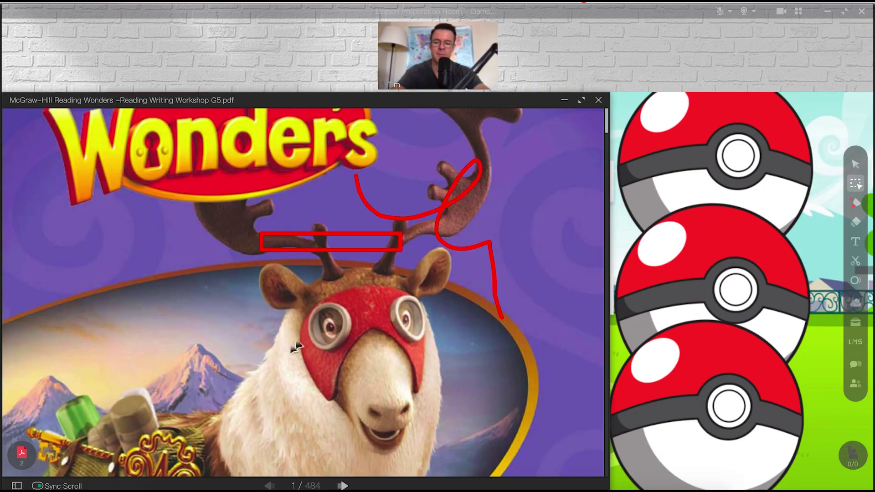
{"action": "scroll", "coordinate": [329, 272], "scroll_direction": "up", "scroll_amount": 1}
{"action": "scroll", "coordinate": [326, 284], "scroll_direction": "down", "scroll_amount": 3}
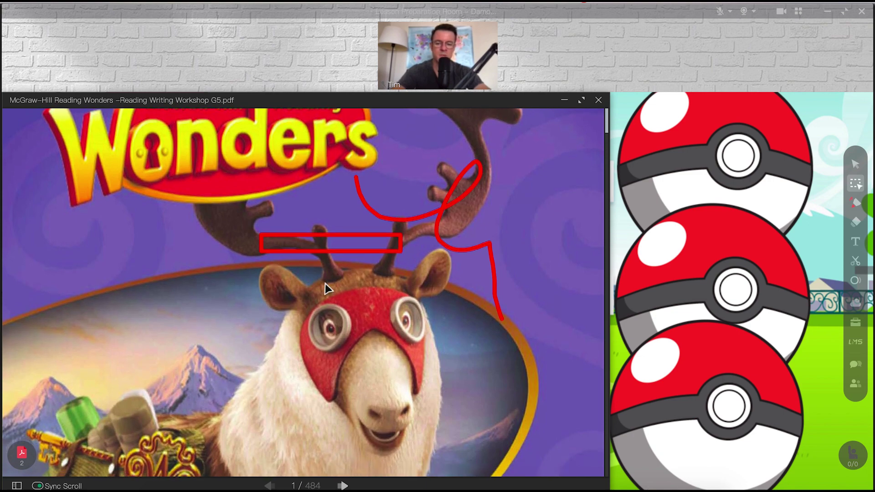
{"action": "scroll", "coordinate": [325, 287], "scroll_direction": "down", "scroll_amount": 10}
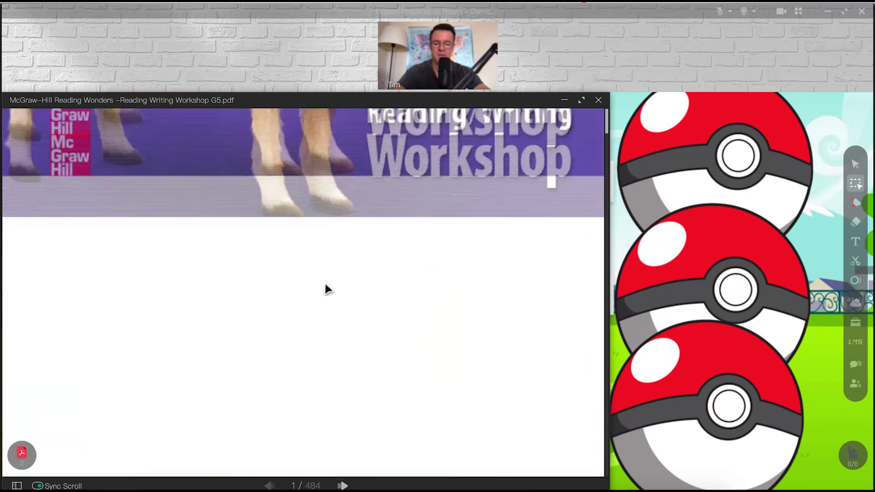
{"action": "scroll", "coordinate": [325, 285], "scroll_direction": "down", "scroll_amount": 5}
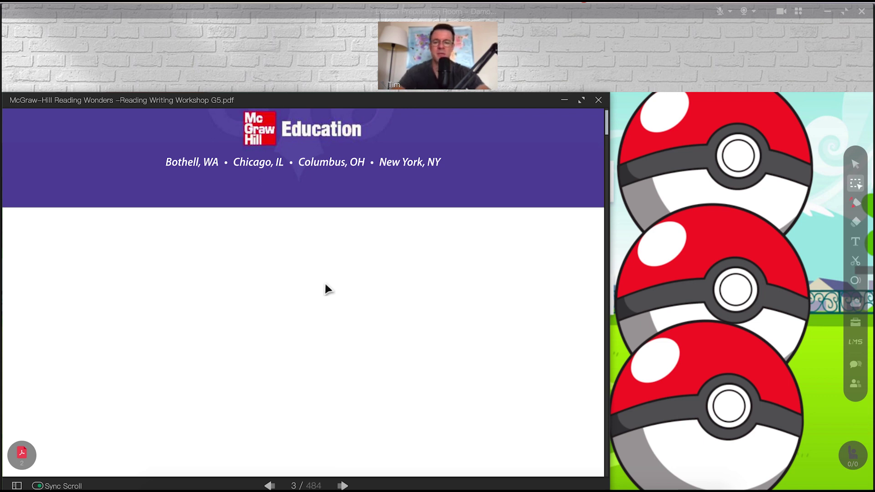
Bring the browser's Dashboard page back into view, and view the classroom's student list
{"action": "left_click", "coordinate": [855, 321]}
{"action": "left_click", "coordinate": [717, 305]}
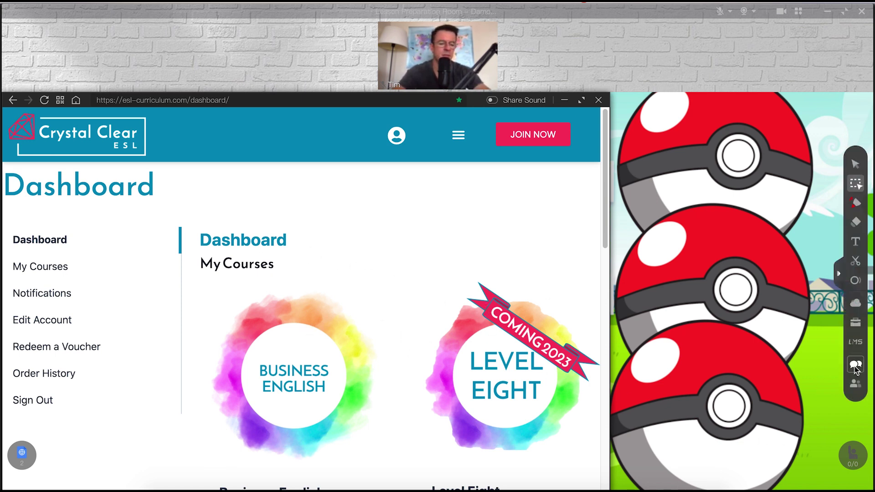
{"action": "left_click", "coordinate": [855, 385]}
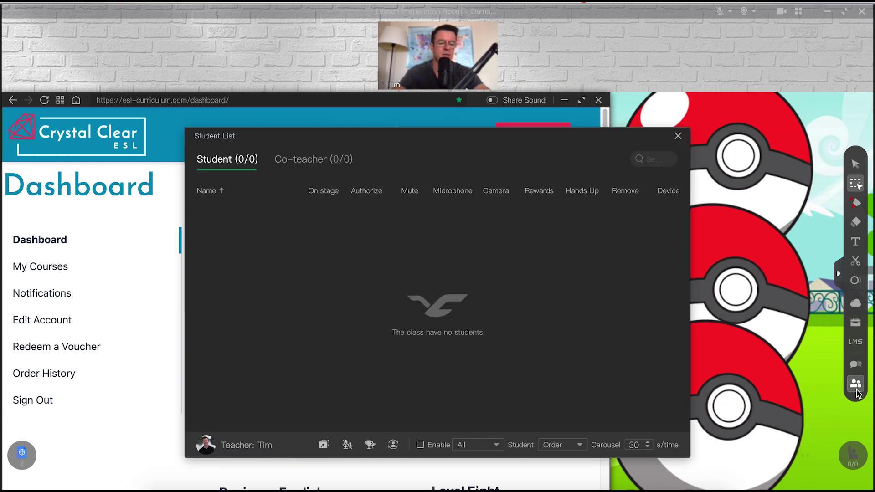
{"action": "left_click", "coordinate": [678, 137]}
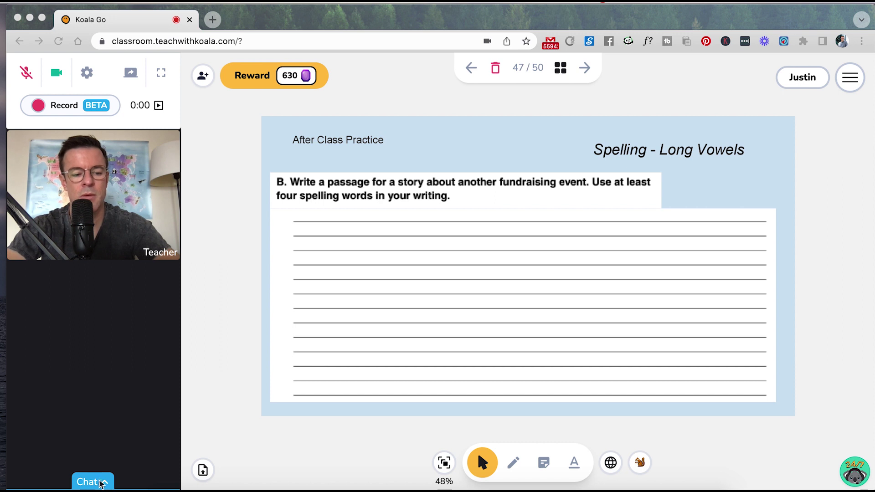
In the Koala Go classroom, expand the chat and enable translations
{"action": "left_click", "coordinate": [101, 483]}
{"action": "left_click", "coordinate": [100, 482]}
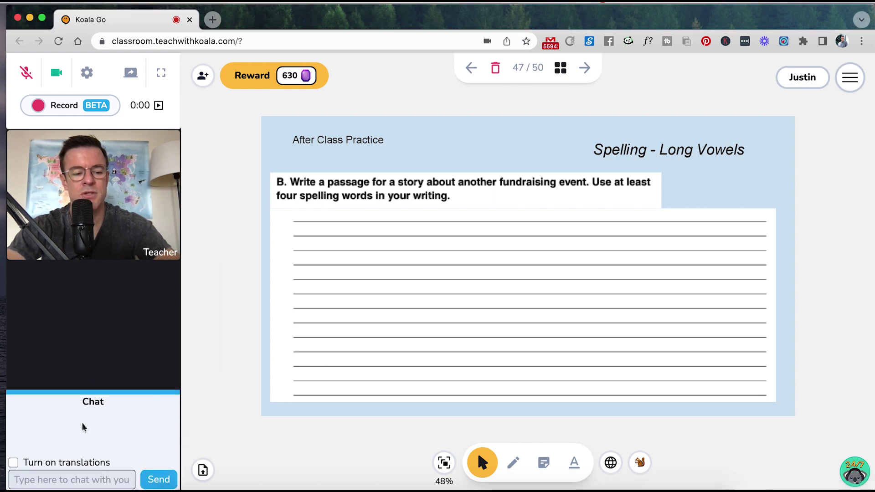
{"action": "left_click", "coordinate": [14, 463]}
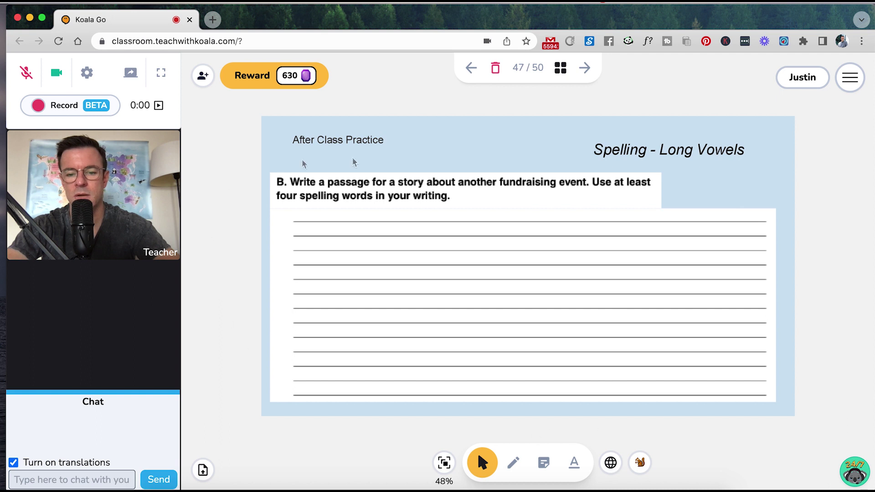
Add a blank slide after the last slide and draw a thin black open circle on it freehand
{"action": "scroll", "coordinate": [697, 285], "scroll_direction": "up", "scroll_amount": 2}
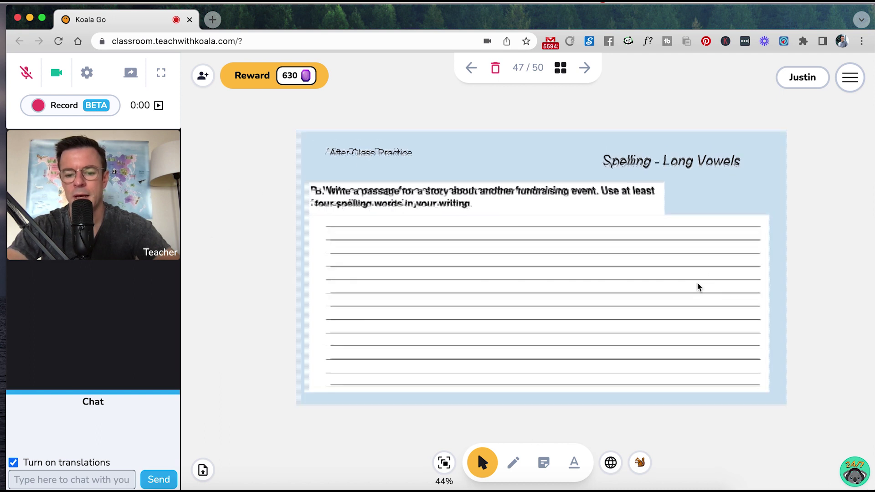
{"action": "scroll", "coordinate": [699, 286], "scroll_direction": "down", "scroll_amount": 2}
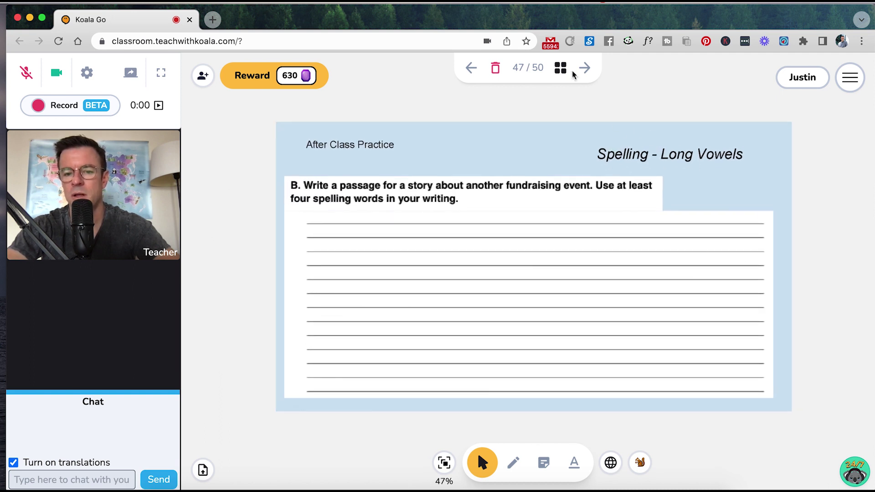
{"action": "left_click", "coordinate": [573, 73]}
{"action": "left_click", "coordinate": [517, 464]}
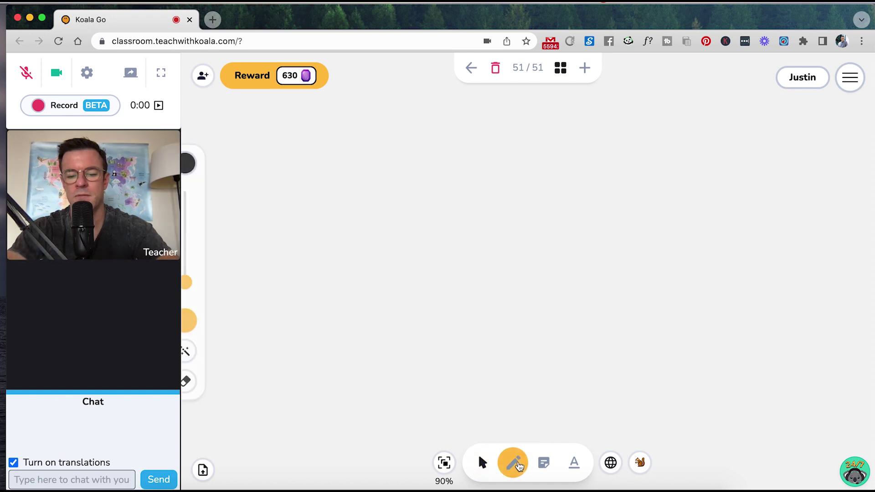
{"action": "mouse_move", "coordinate": [450, 165]}
{"action": "left_mouse_down"}
{"action": "mouse_move", "coordinate": [407, 160]}
{"action": "mouse_move", "coordinate": [445, 227]}
{"action": "mouse_move", "coordinate": [468, 184]}
{"action": "left_mouse_up"}
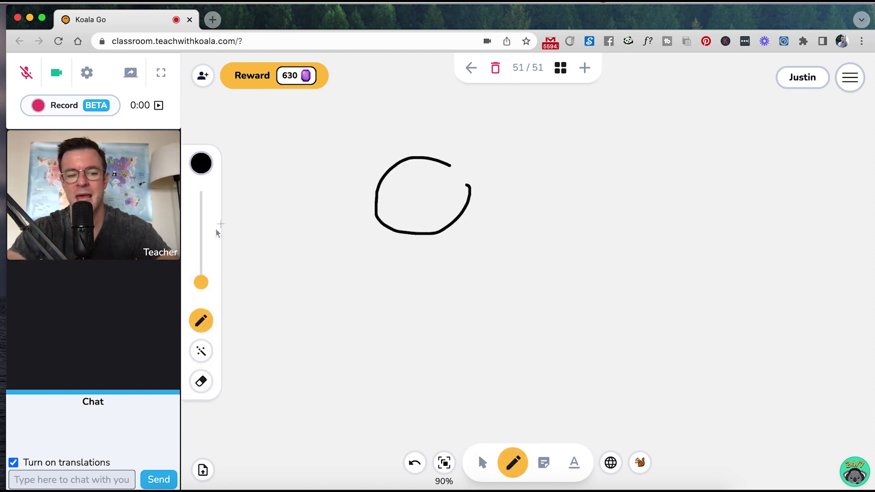
Increase the pen thickness and draw a heavy black U-shaped stroke beside the circle
{"action": "left_click_drag", "start_coordinate": [201, 282], "coordinate": [201, 217]}
{"action": "mouse_move", "coordinate": [261, 205]}
{"action": "left_mouse_down"}
{"action": "mouse_move", "coordinate": [260, 239]}
{"action": "mouse_move", "coordinate": [326, 230]}
{"action": "left_mouse_up"}
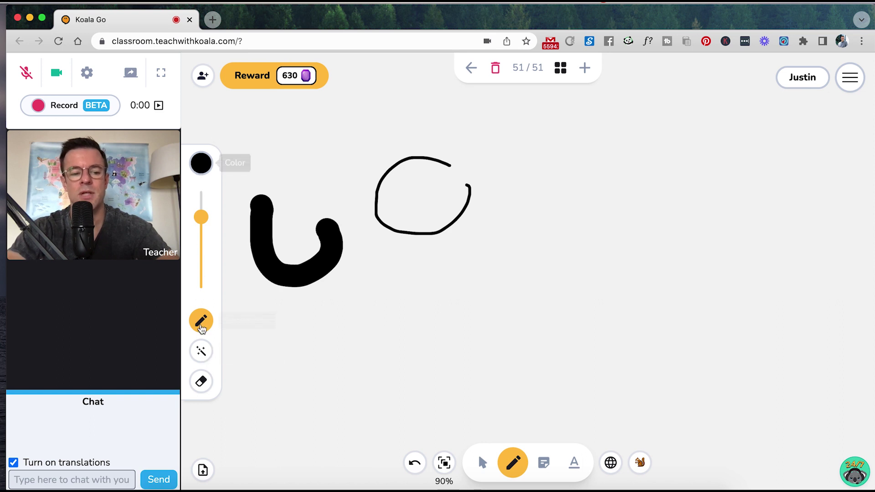
Draw one thick and one thin horizontal stroke below the circle with the disappearing-ink pen
{"action": "left_click", "coordinate": [201, 350]}
{"action": "left_click_drag", "start_coordinate": [253, 303], "coordinate": [392, 308]}
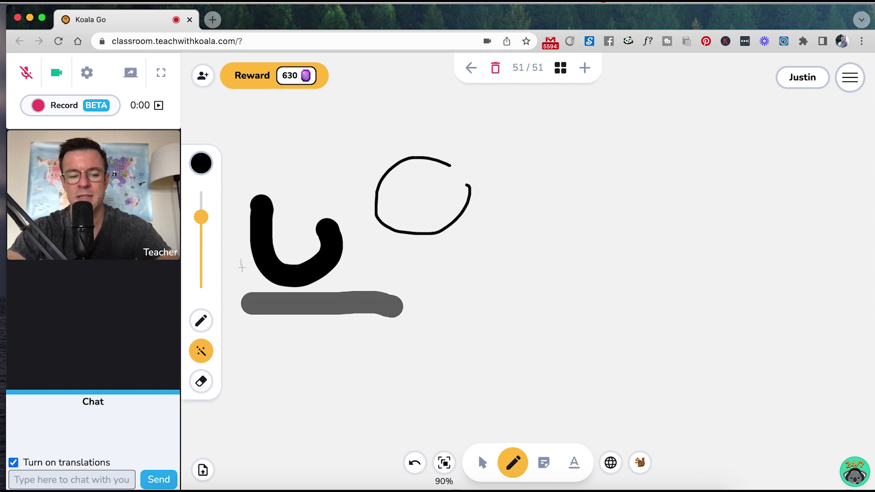
{"action": "left_click_drag", "start_coordinate": [201, 218], "coordinate": [201, 276]}
{"action": "left_click_drag", "start_coordinate": [378, 311], "coordinate": [599, 301]}
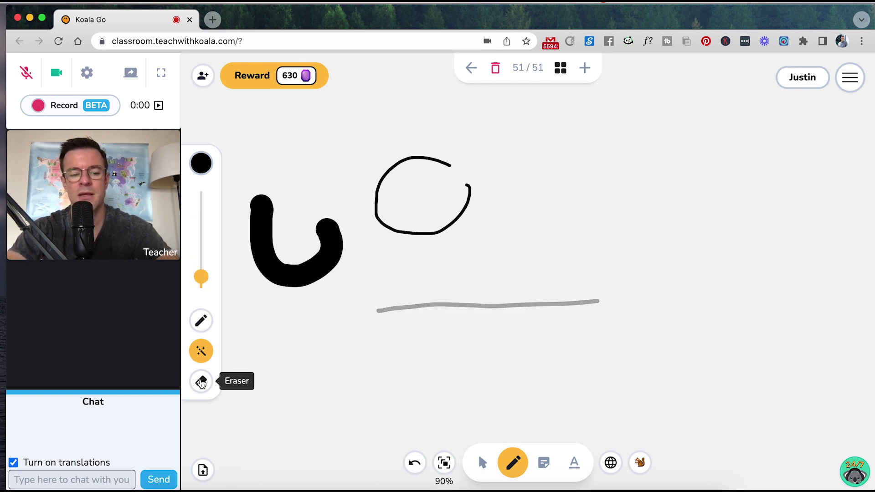
Erase the heavy U-shaped stroke and fit the view to the remaining circle
{"action": "left_click", "coordinate": [201, 381]}
{"action": "left_click", "coordinate": [336, 242]}
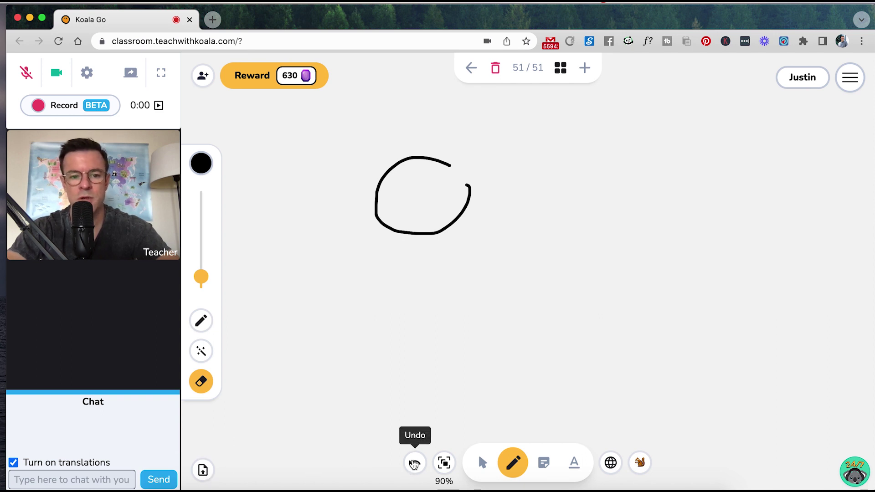
{"action": "left_click", "coordinate": [444, 464]}
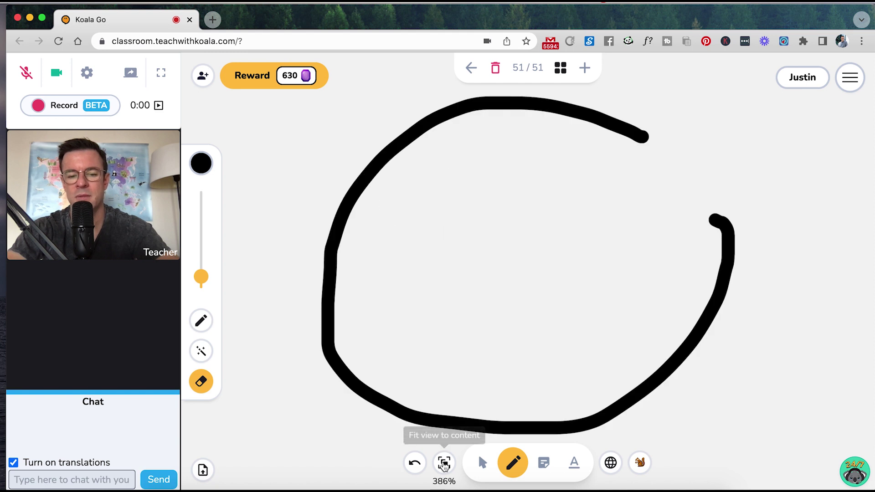
{"action": "scroll", "coordinate": [448, 383], "scroll_direction": "down", "scroll_amount": 1}
{"action": "scroll", "coordinate": [448, 383], "scroll_direction": "down", "scroll_amount": 3}
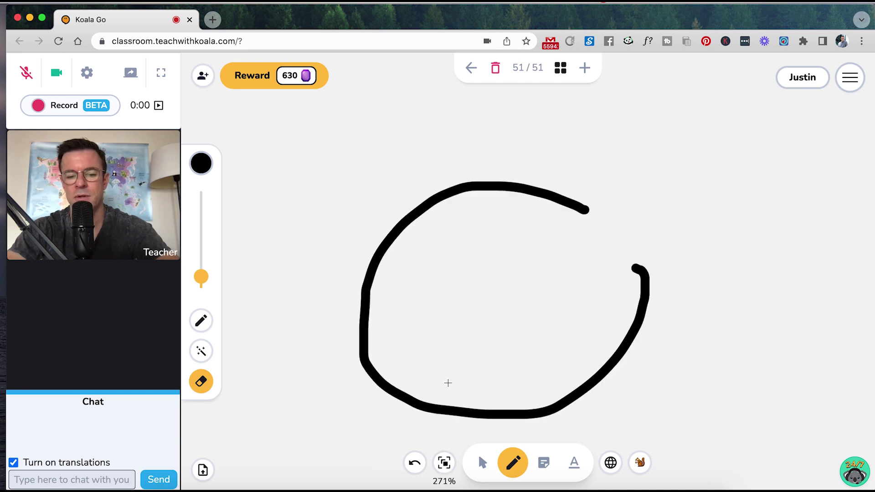
{"action": "scroll", "coordinate": [448, 382], "scroll_direction": "up", "scroll_amount": 2}
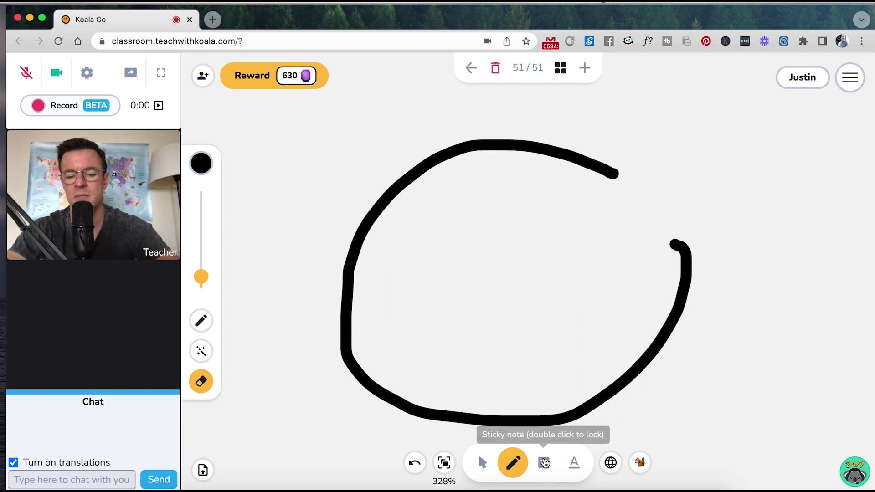
Place a sticky note reading "Hello" inside the circle
{"action": "left_click", "coordinate": [544, 463]}
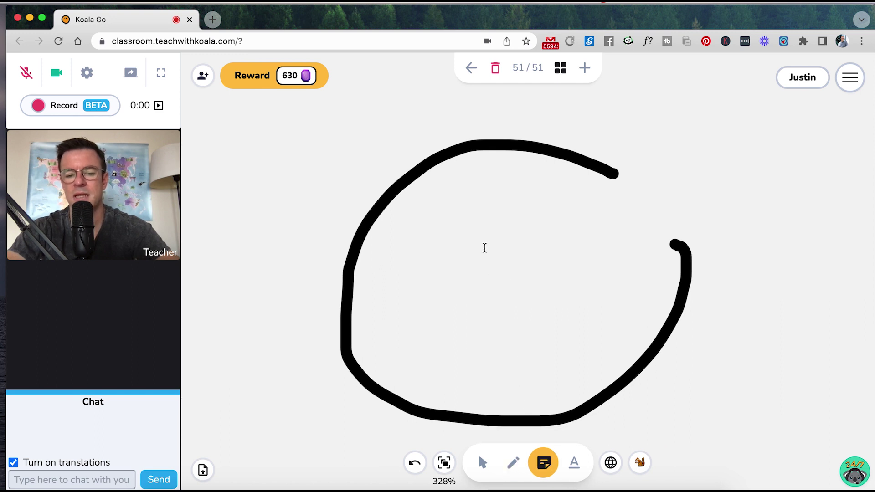
{"action": "left_click", "coordinate": [484, 248]}
{"action": "type", "text": "Hello"}
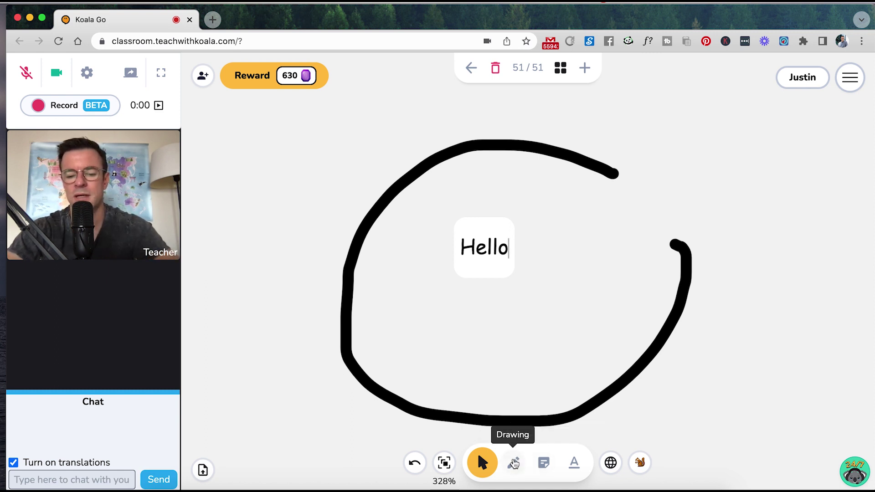
Add a text box beside the circle reading "Welcome to our class." on two lines
{"action": "left_click", "coordinate": [572, 462]}
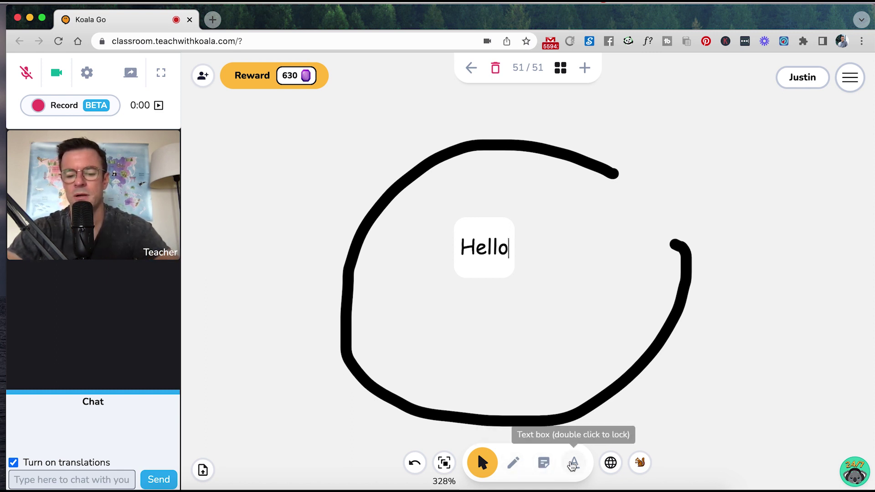
{"action": "left_click", "coordinate": [219, 164]}
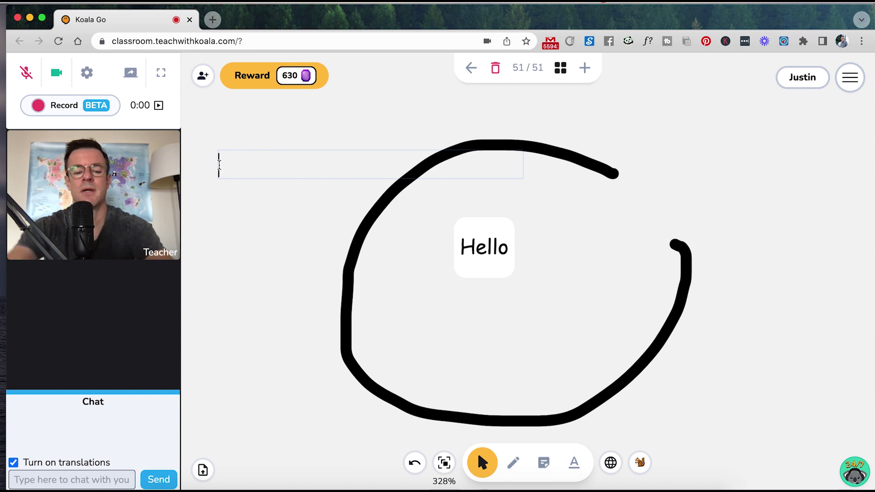
{"action": "type", "text": "Welcome to"}
{"action": "key", "text": "Return"}
{"action": "type", "text": "our class."}
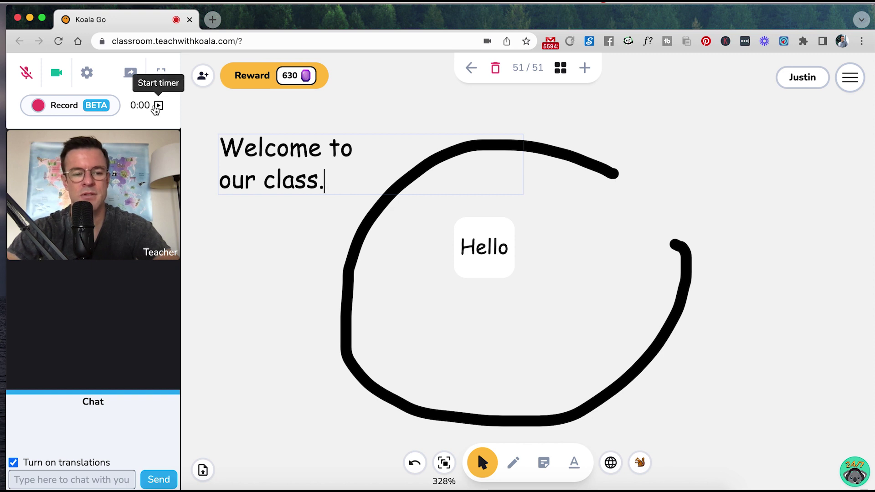
Start the class timer and pause it after a few seconds
{"action": "left_click", "coordinate": [158, 106]}
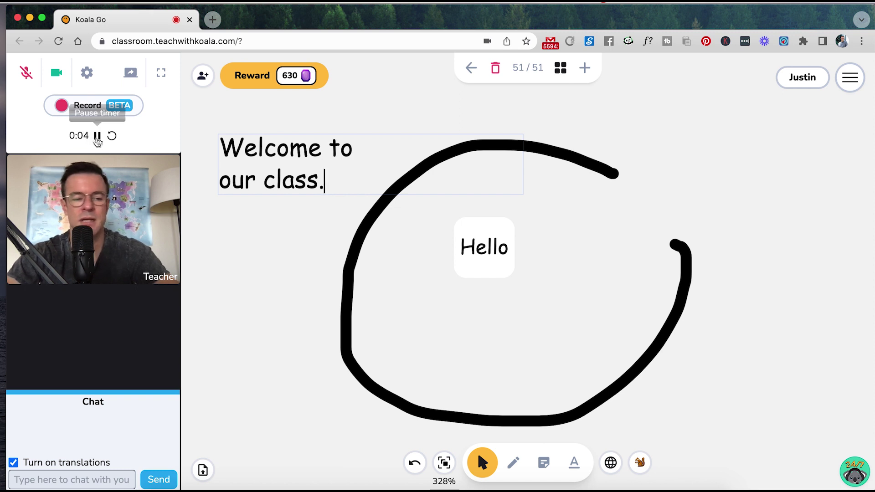
{"action": "left_click", "coordinate": [97, 136]}
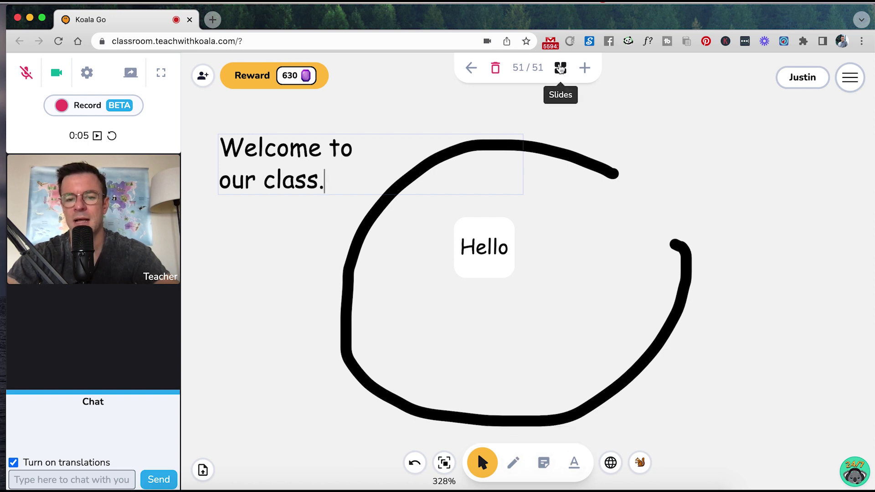
Look through the overview of all lesson slides from first to last, and close it
{"action": "left_click", "coordinate": [560, 69]}
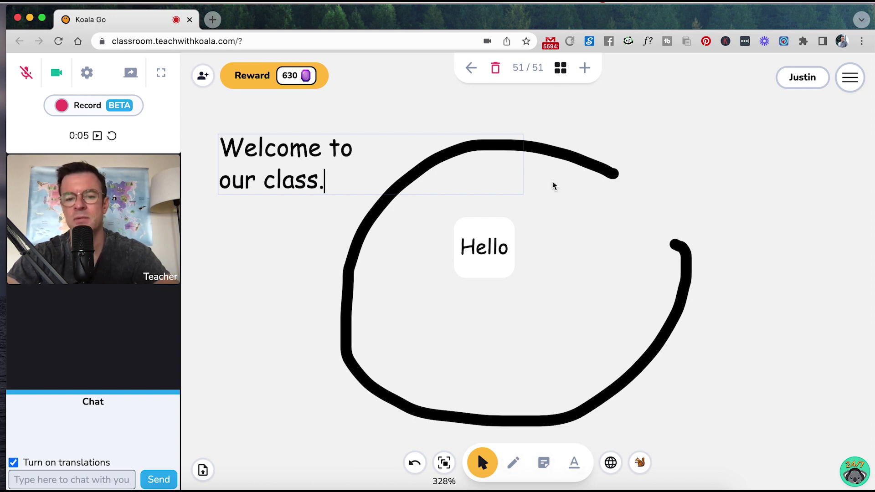
{"action": "scroll", "coordinate": [511, 320], "scroll_direction": "down", "scroll_amount": 20}
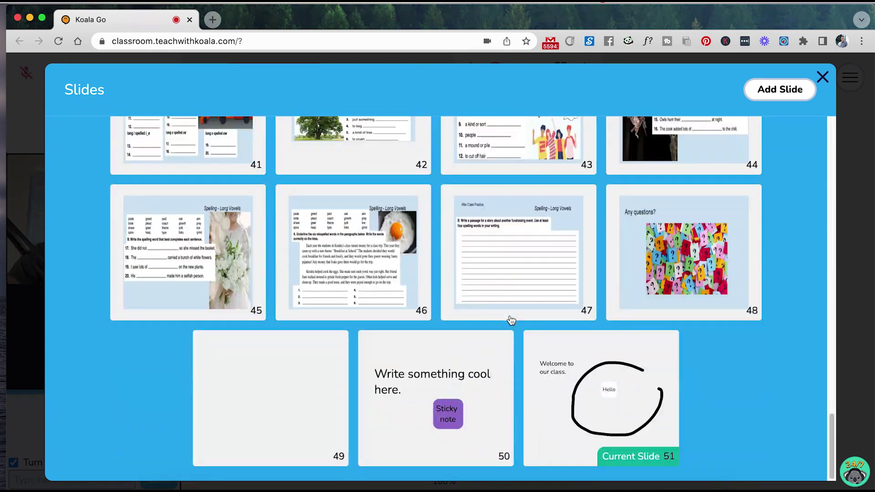
{"action": "scroll", "coordinate": [511, 320], "scroll_direction": "up", "scroll_amount": 20}
{"action": "scroll", "coordinate": [511, 320], "scroll_direction": "down", "scroll_amount": 20}
{"action": "scroll", "coordinate": [518, 201], "scroll_direction": "up", "scroll_amount": 20}
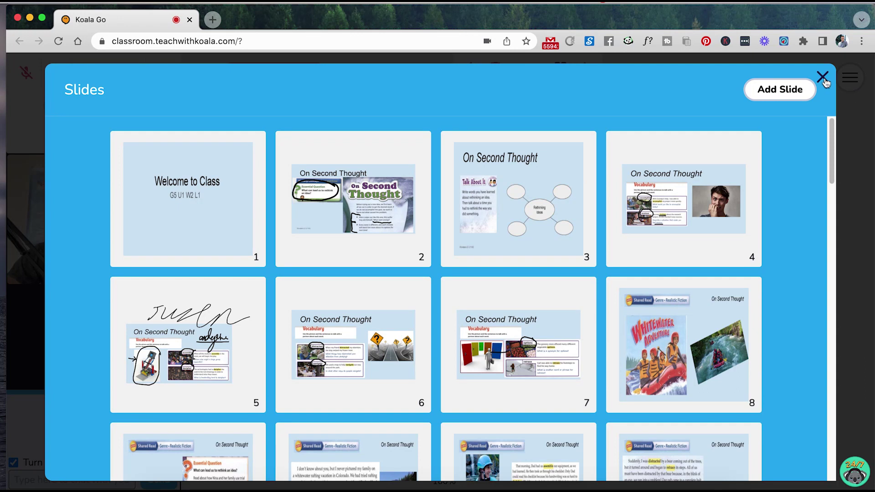
{"action": "left_click", "coordinate": [822, 78]}
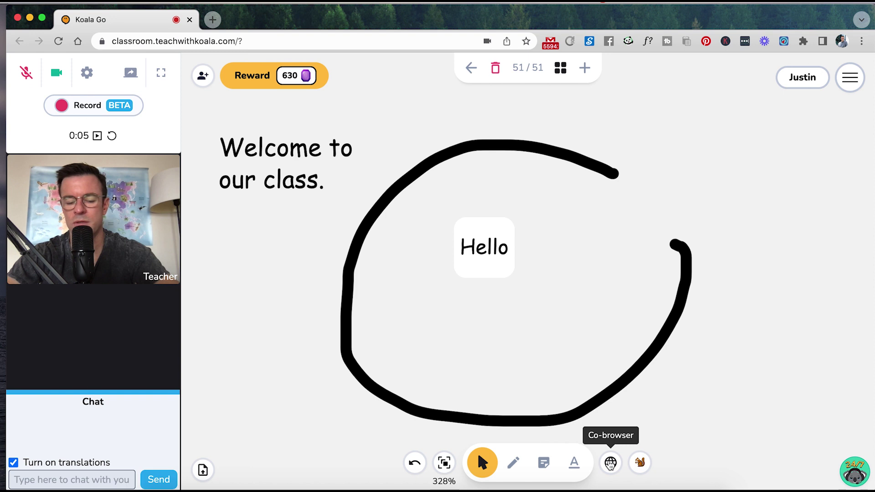
Open the co-browser, page through the Crystal Clear ESL Lesson 1 slides to the Reading page, and close it
{"action": "left_click", "coordinate": [611, 463]}
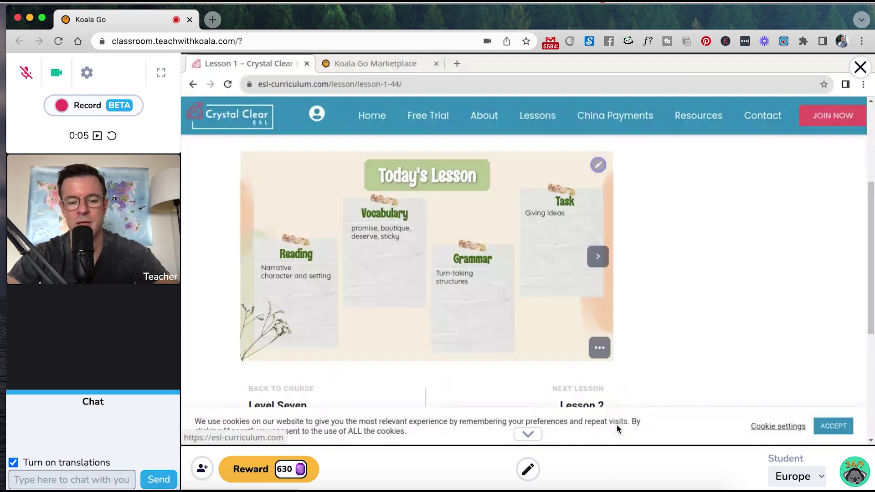
{"action": "left_click", "coordinate": [598, 257]}
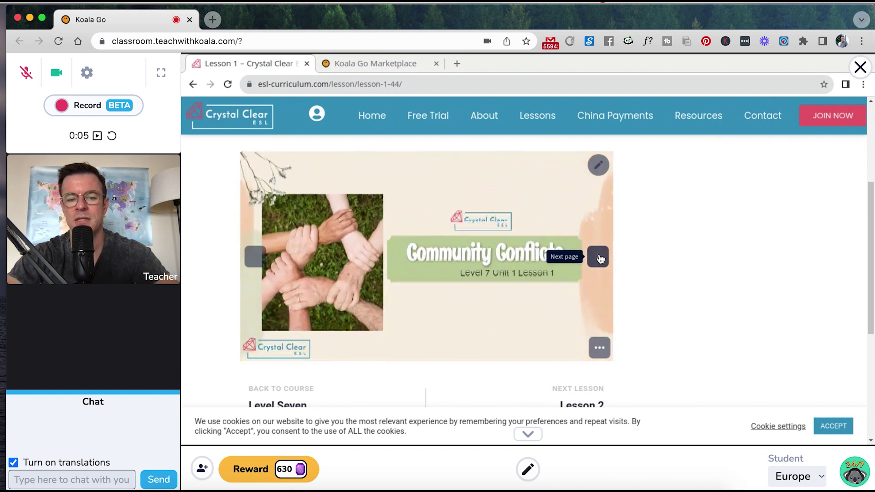
{"action": "left_click", "coordinate": [598, 257]}
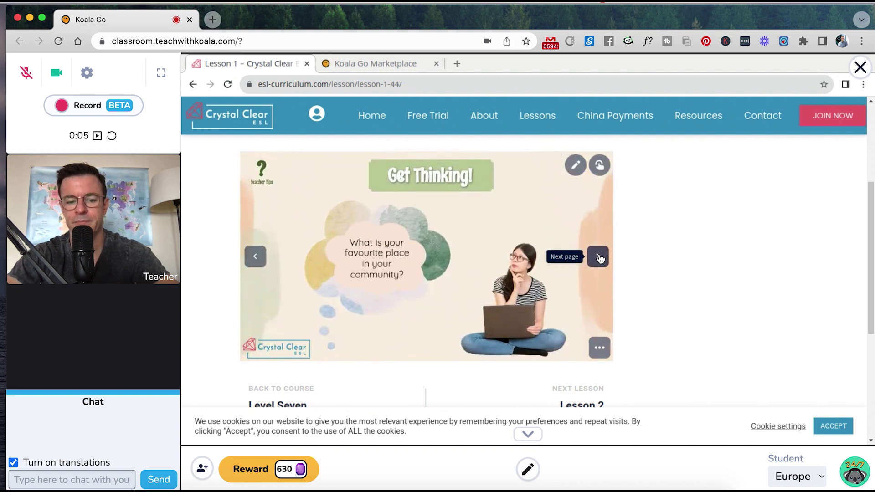
{"action": "left_click", "coordinate": [598, 258]}
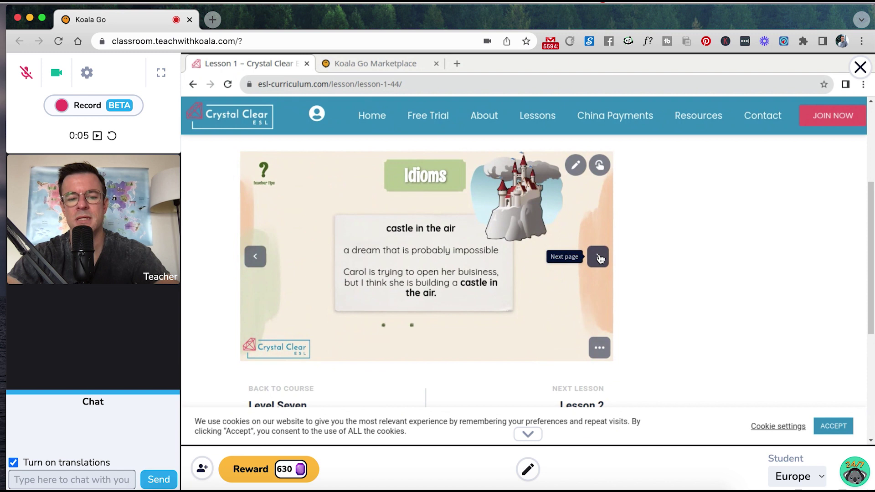
{"action": "left_click", "coordinate": [598, 257]}
{"action": "left_click", "coordinate": [598, 257]}
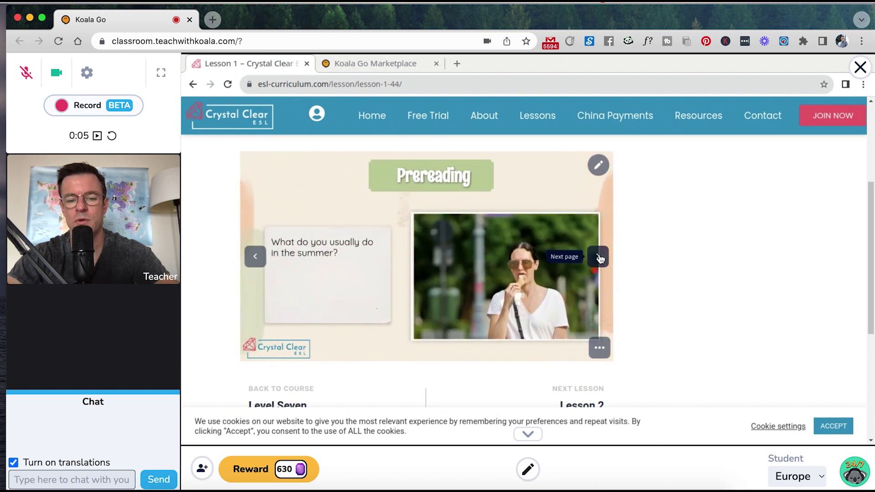
{"action": "left_click", "coordinate": [598, 258]}
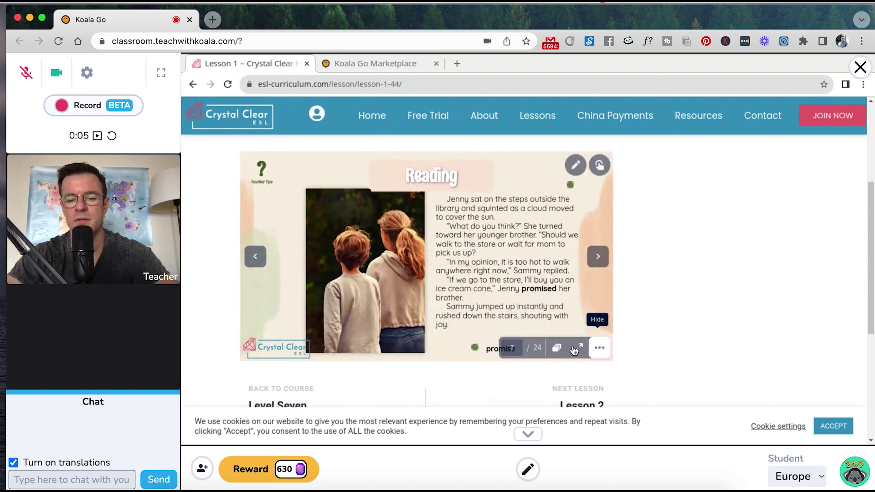
{"action": "left_click", "coordinate": [598, 258]}
{"action": "left_click", "coordinate": [859, 67]}
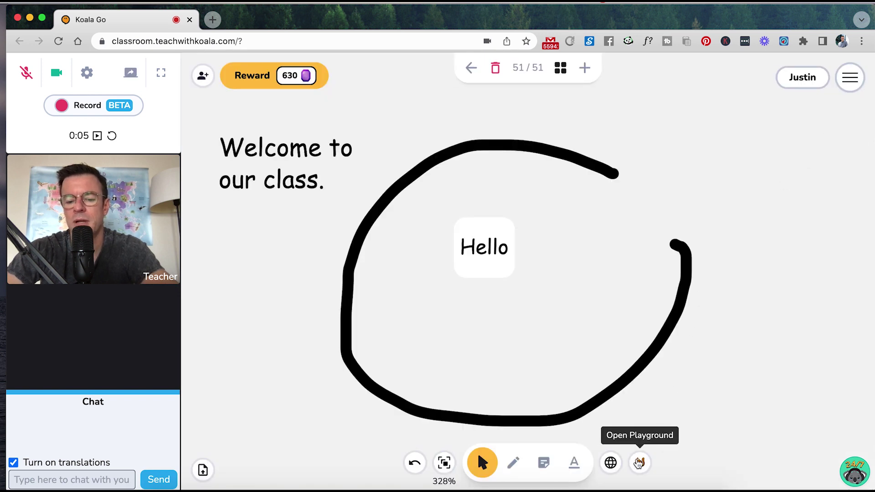
Open the Playground and walk the teacher avatar around the snowy block world
{"action": "left_click", "coordinate": [638, 463]}
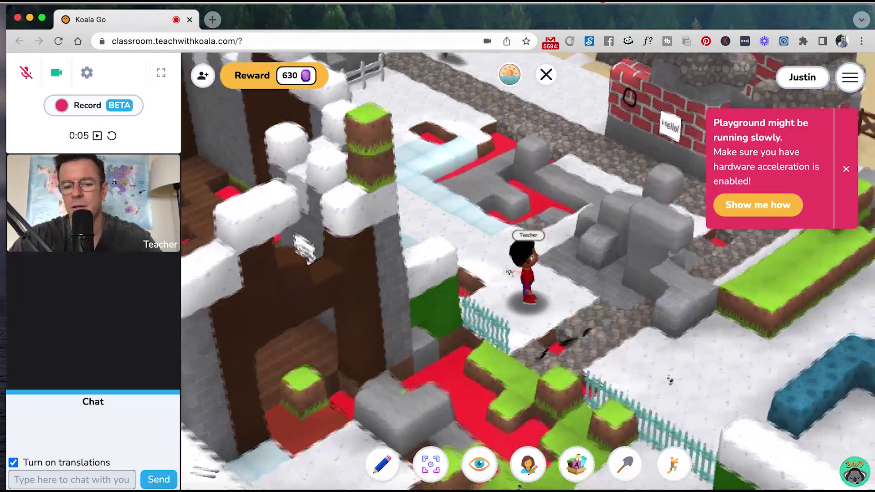
{"action": "left_click", "coordinate": [451, 273]}
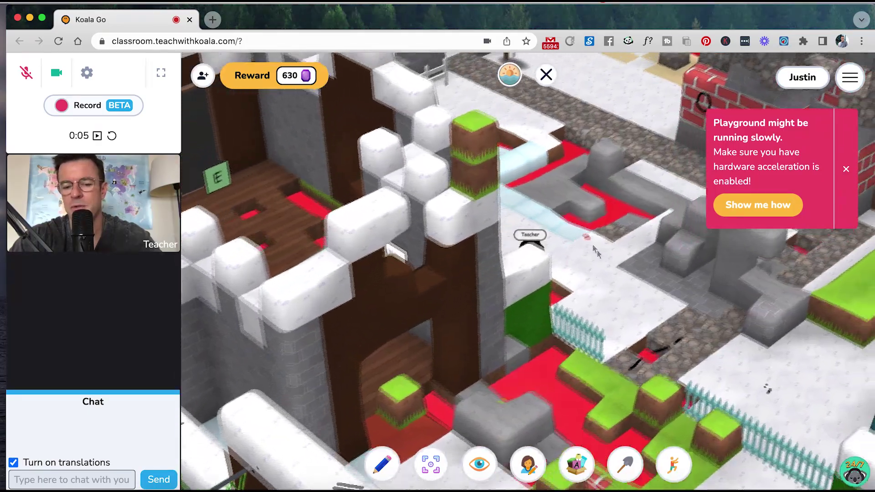
{"action": "left_click", "coordinate": [603, 334]}
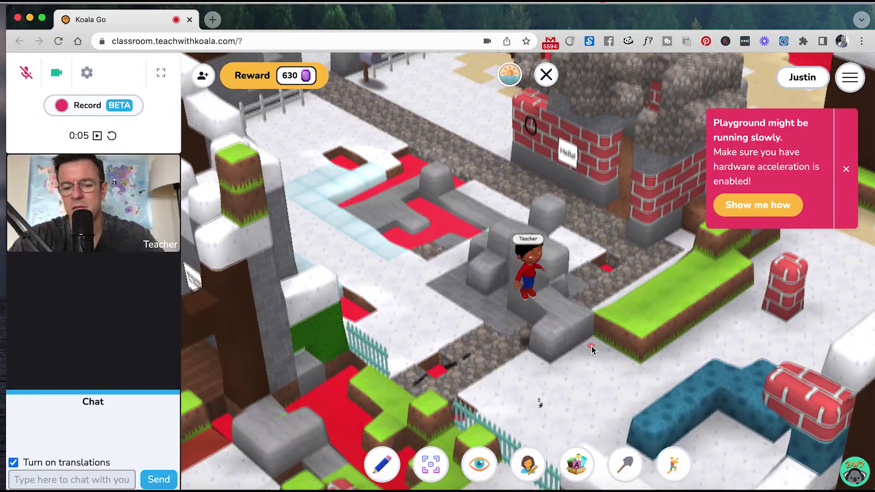
{"action": "left_click", "coordinate": [527, 357]}
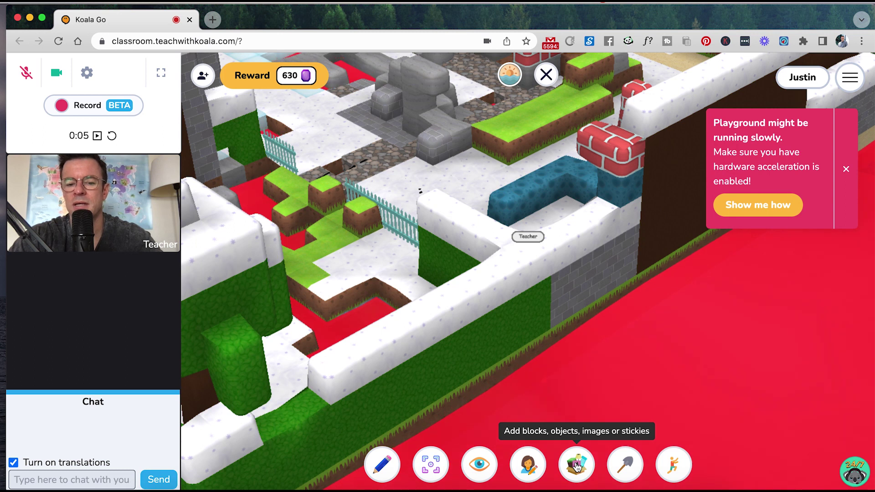
Focus the Playground camera on the grey stone structure for a close-up view
{"action": "left_click", "coordinate": [440, 462]}
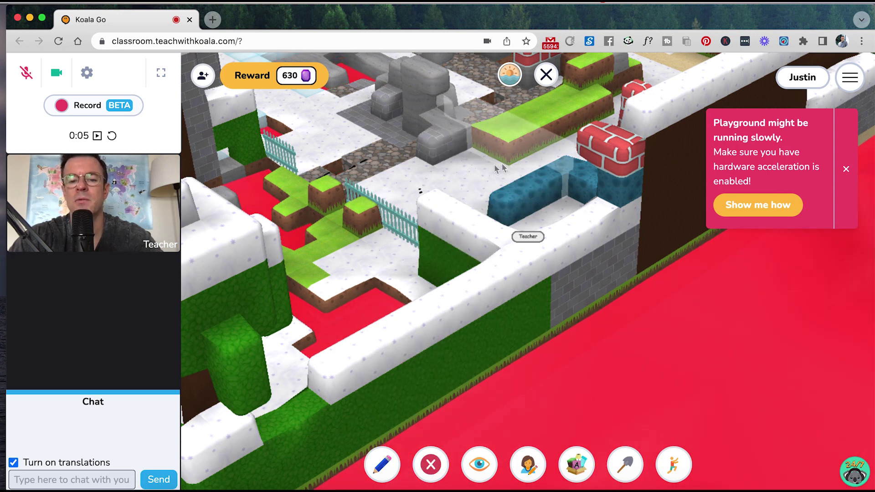
{"action": "left_click", "coordinate": [409, 107]}
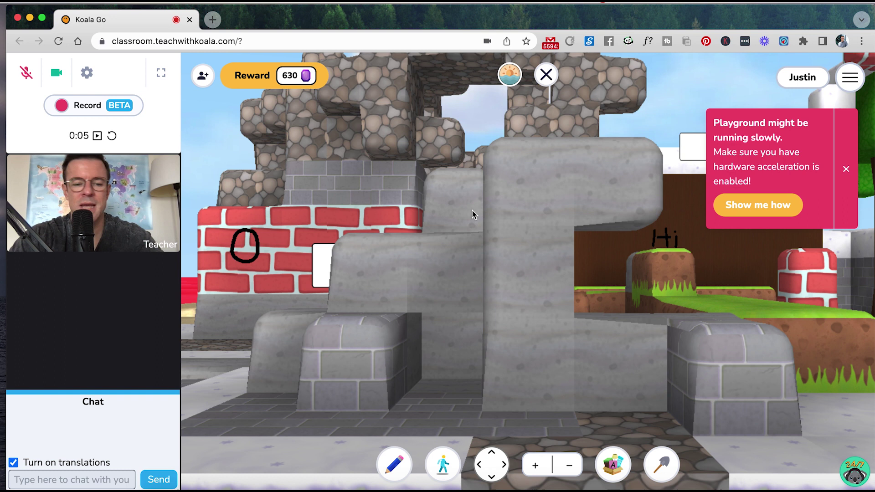
Dismiss the slow-performance notice, exit the close-up, and walk the avatar in first-person view towards the brown wall marked "Hi"
{"action": "left_click", "coordinate": [846, 169]}
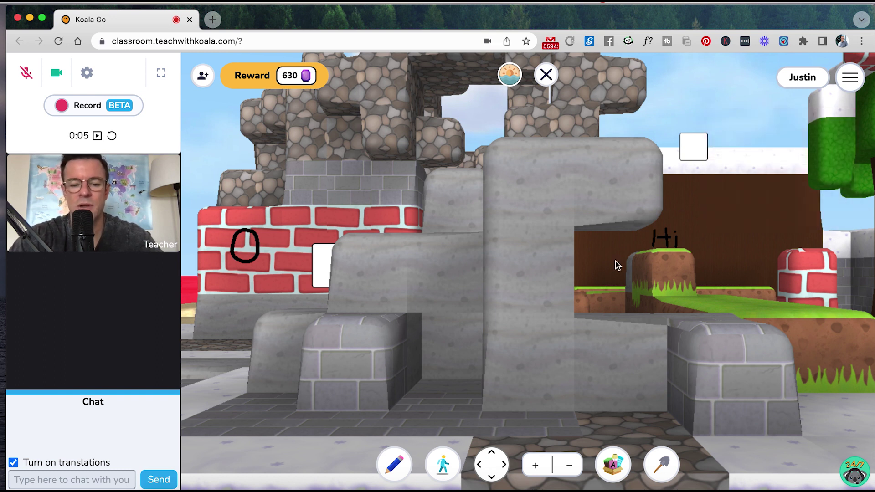
{"action": "left_click", "coordinate": [441, 465]}
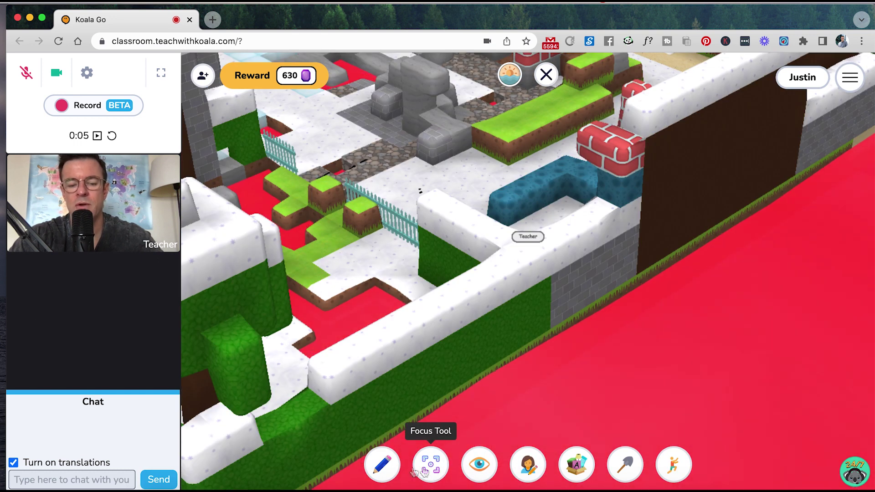
{"action": "left_click", "coordinate": [478, 463]}
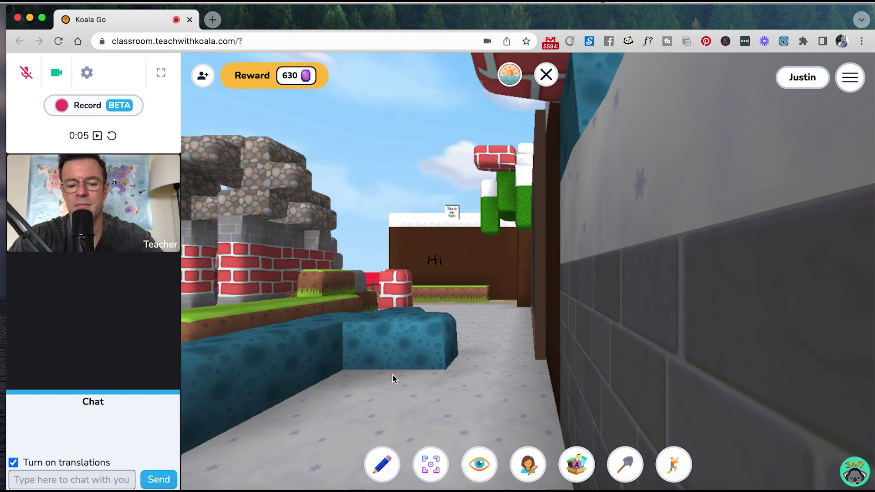
{"action": "key", "text": "Left"}
{"action": "key", "text": "Up"}
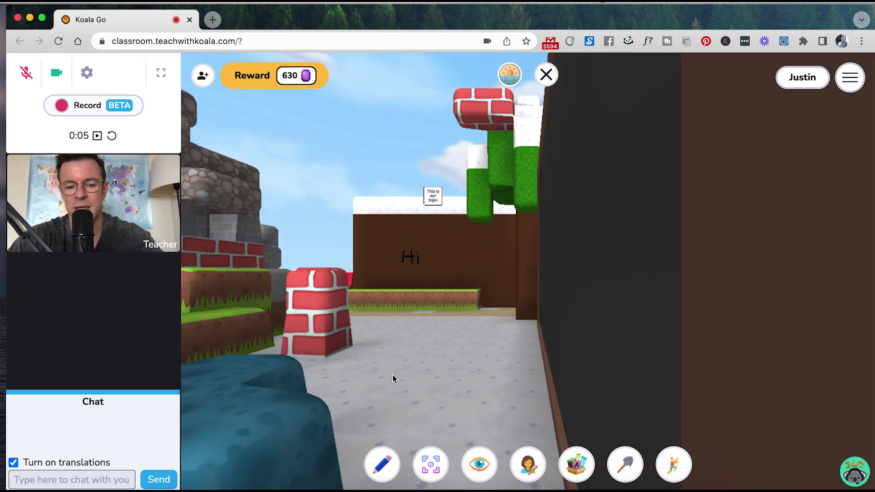
{"action": "key", "text": "Up"}
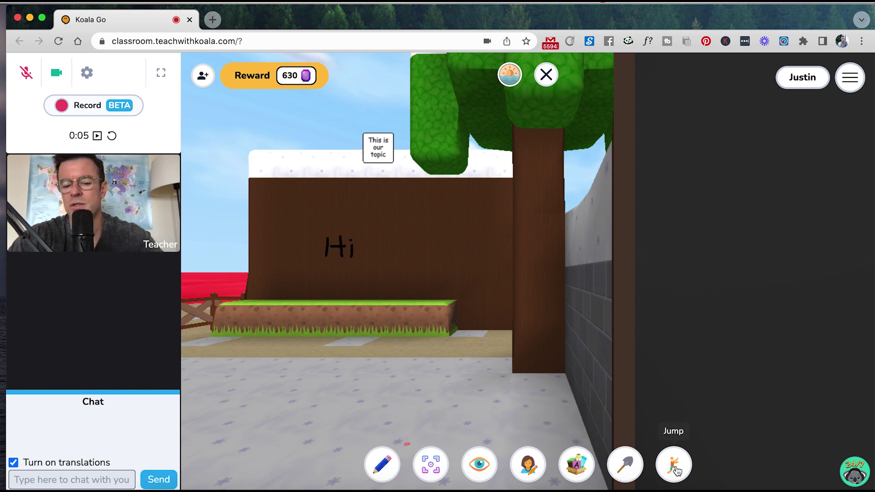
Return to the overhead view of the teacher avatar in the block world, and leave the Playground for the whiteboard
{"action": "left_click", "coordinate": [431, 464]}
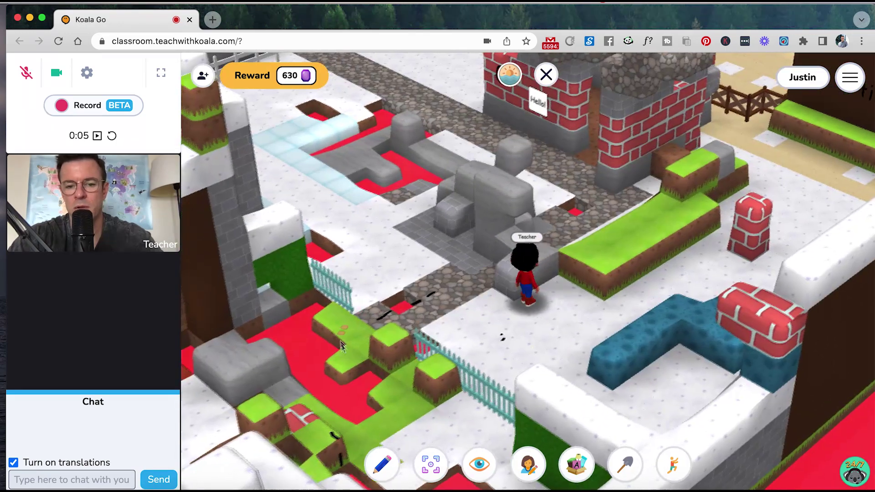
{"action": "left_click_drag", "start_coordinate": [343, 347], "coordinate": [620, 431]}
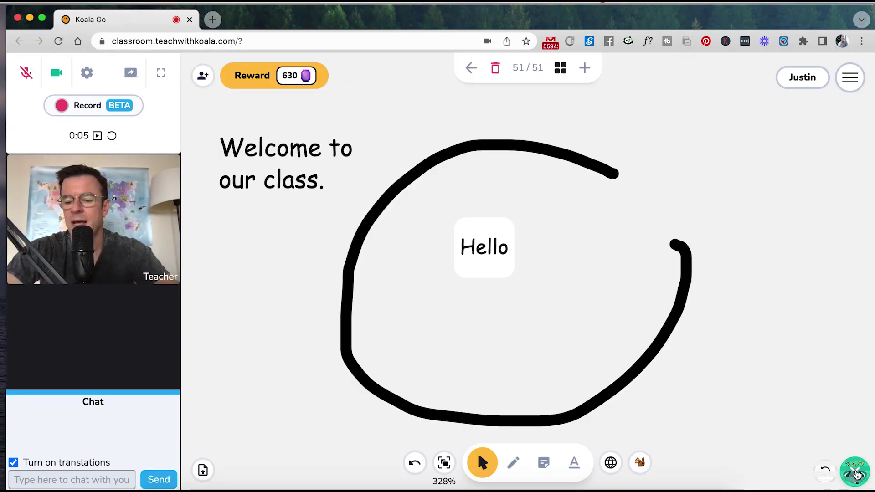
Look at the Koala support chat and the classroom's main menu options, closing each one again
{"action": "left_click", "coordinate": [855, 473]}
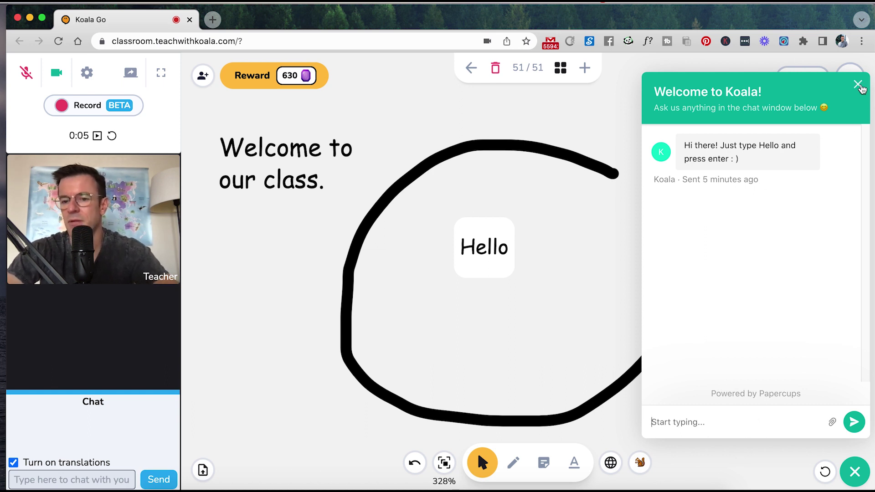
{"action": "left_click", "coordinate": [857, 84]}
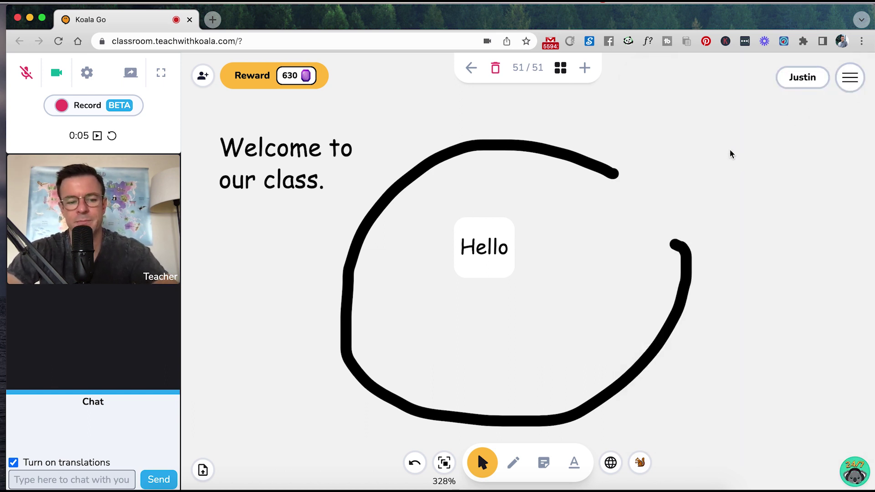
{"action": "left_click", "coordinate": [844, 82]}
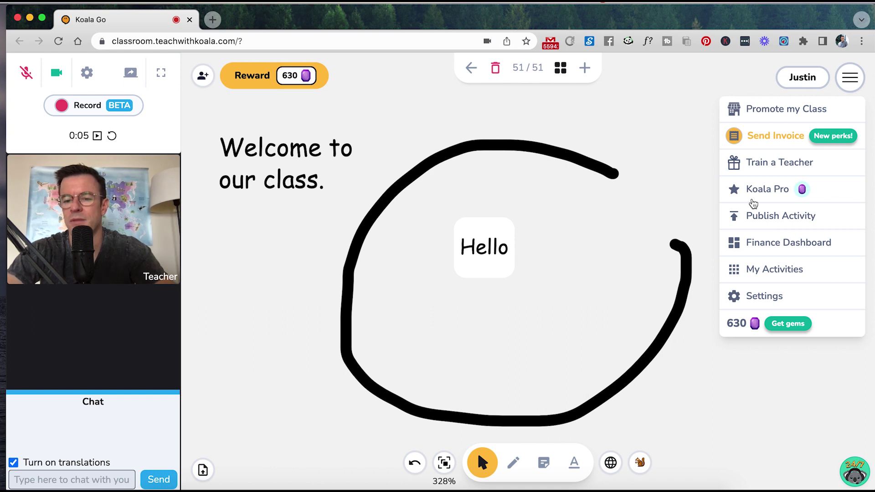
{"action": "left_click", "coordinate": [663, 171]}
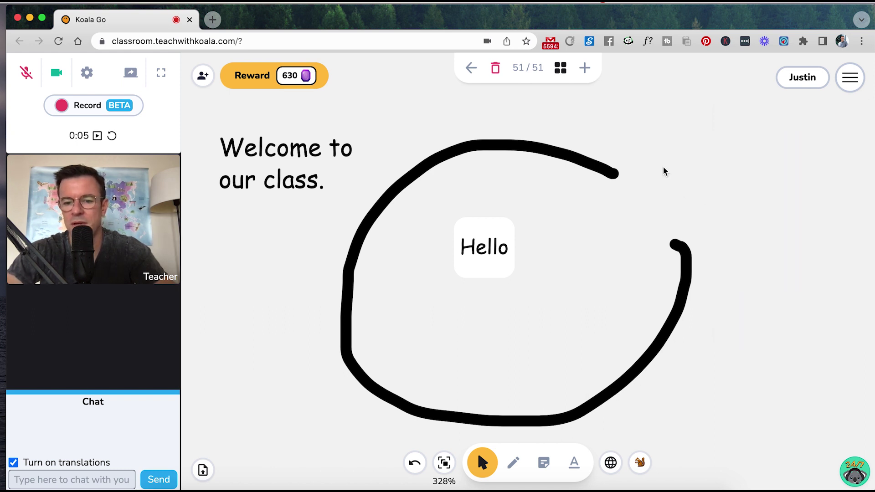